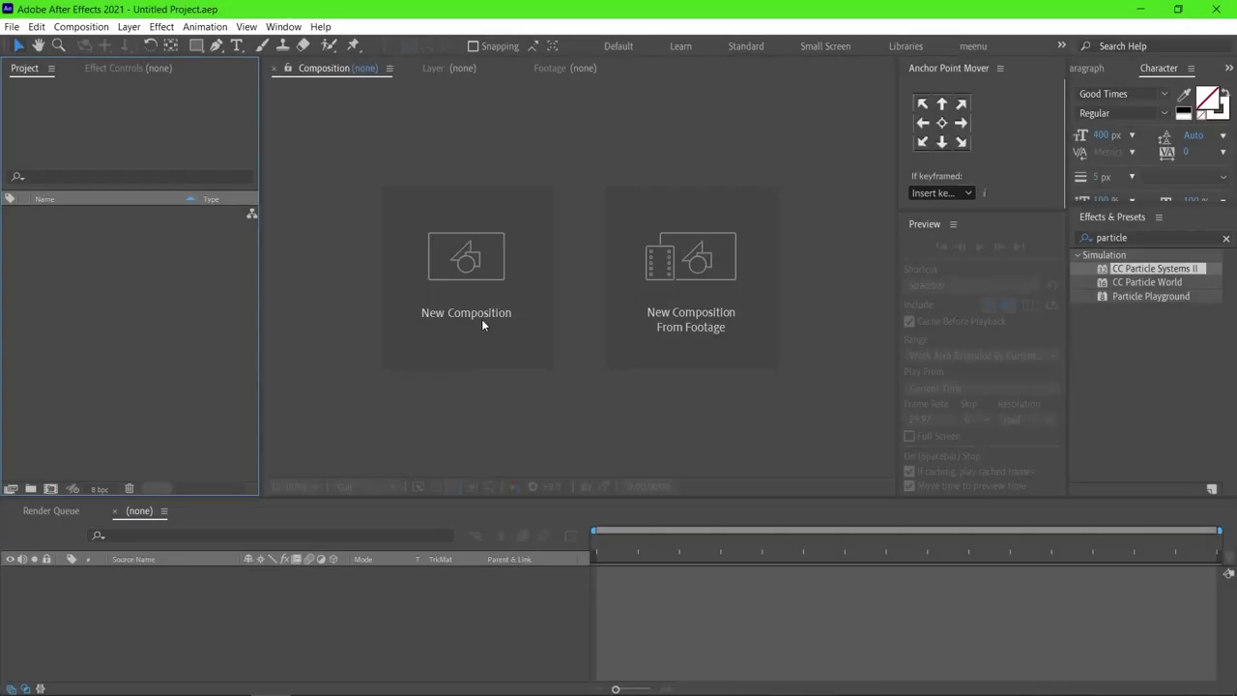
Step: Start a new composition, Comp 1, with the HDTV 1080 29.97 preset
left_click(481, 319)
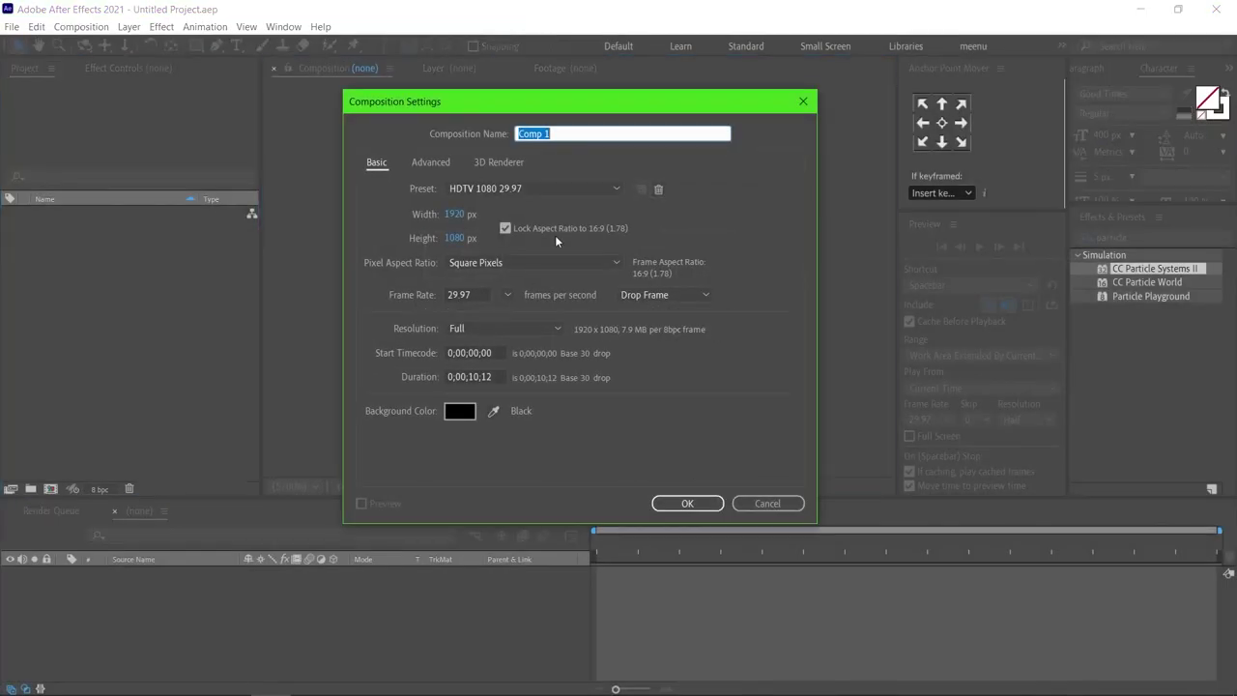
Step: Name the first composition SpaceTravel_Main and start a second new composition
type("SpaceTravel_M")
type("ain")
left_click(661, 502)
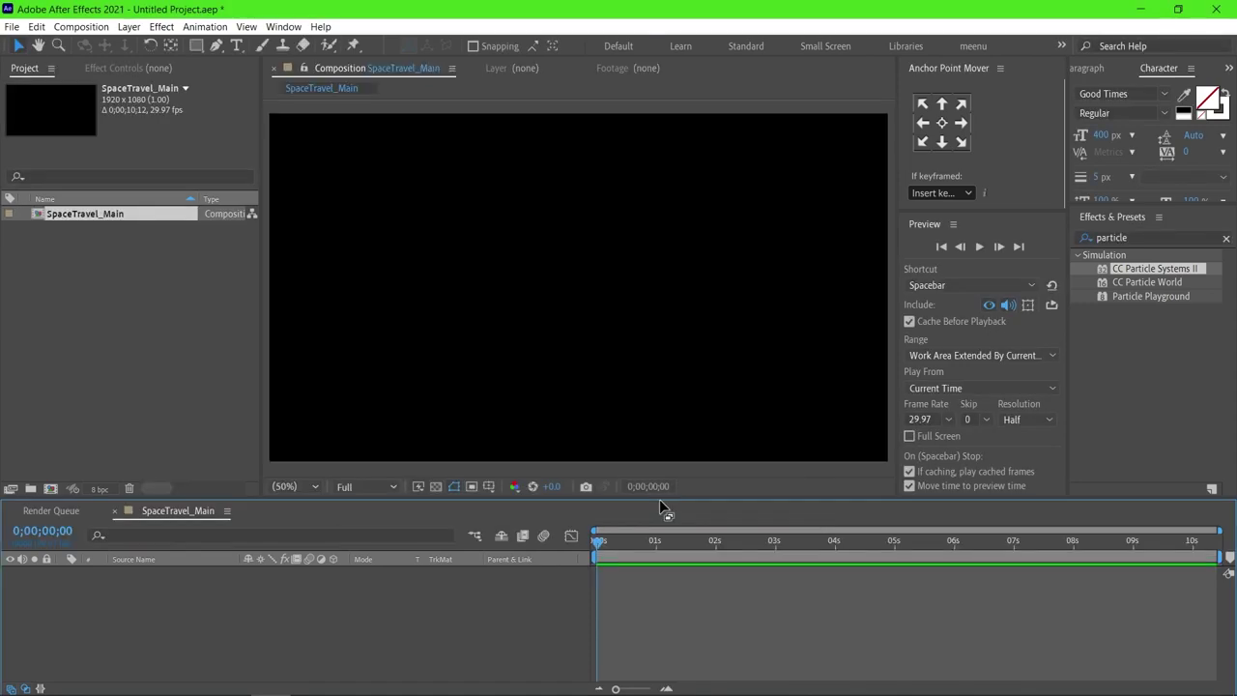
right_click(80, 281)
left_click(97, 279)
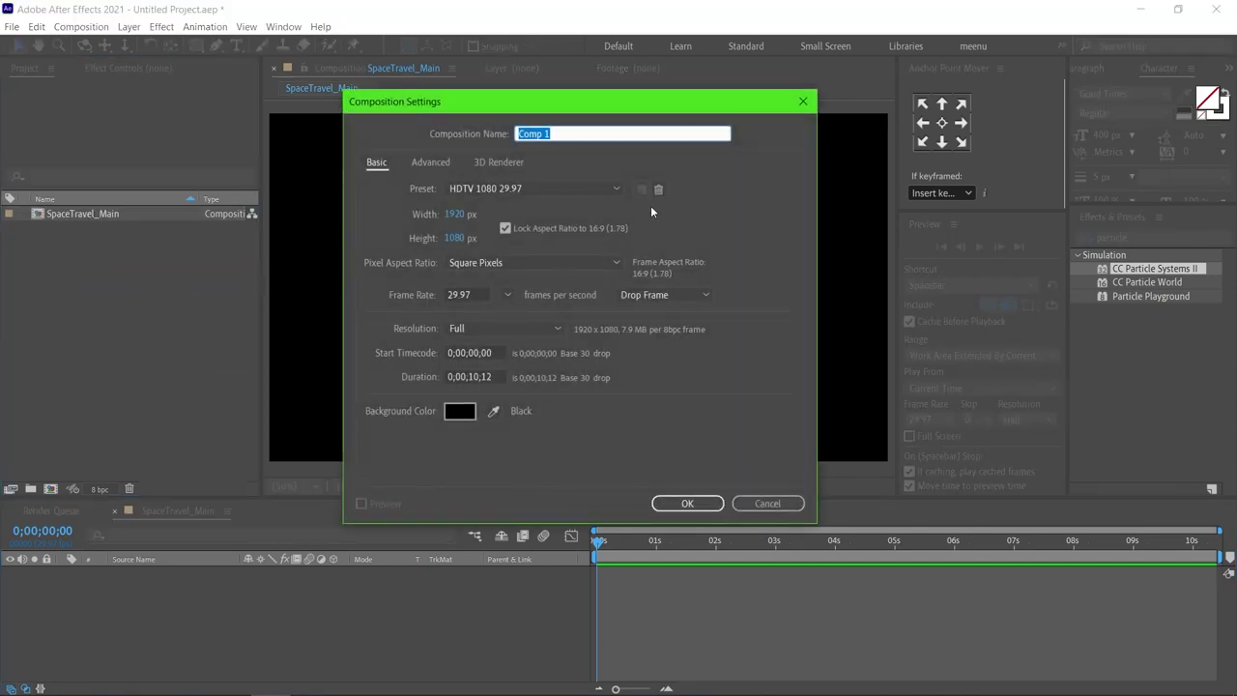
Step: Name the second composition ImageComp and give it a 0;00;15;12 duration
type("Image")
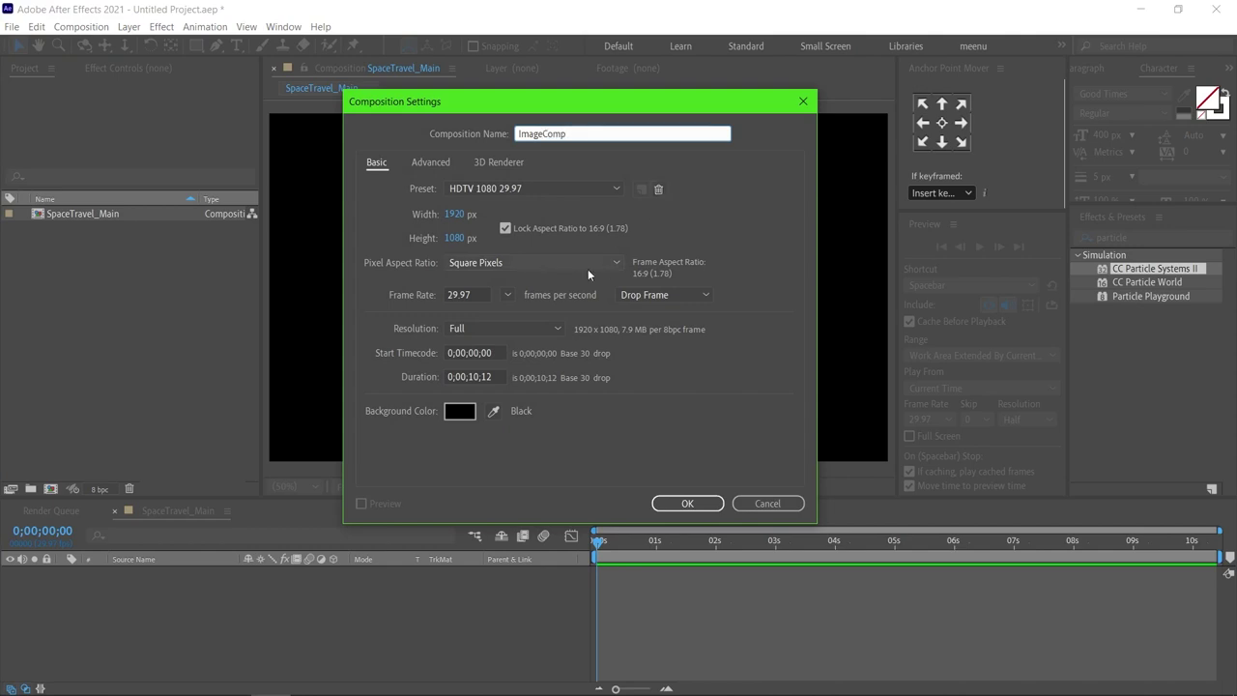
left_click(479, 376)
key("BackSpace")
type("5")
left_click(680, 502)
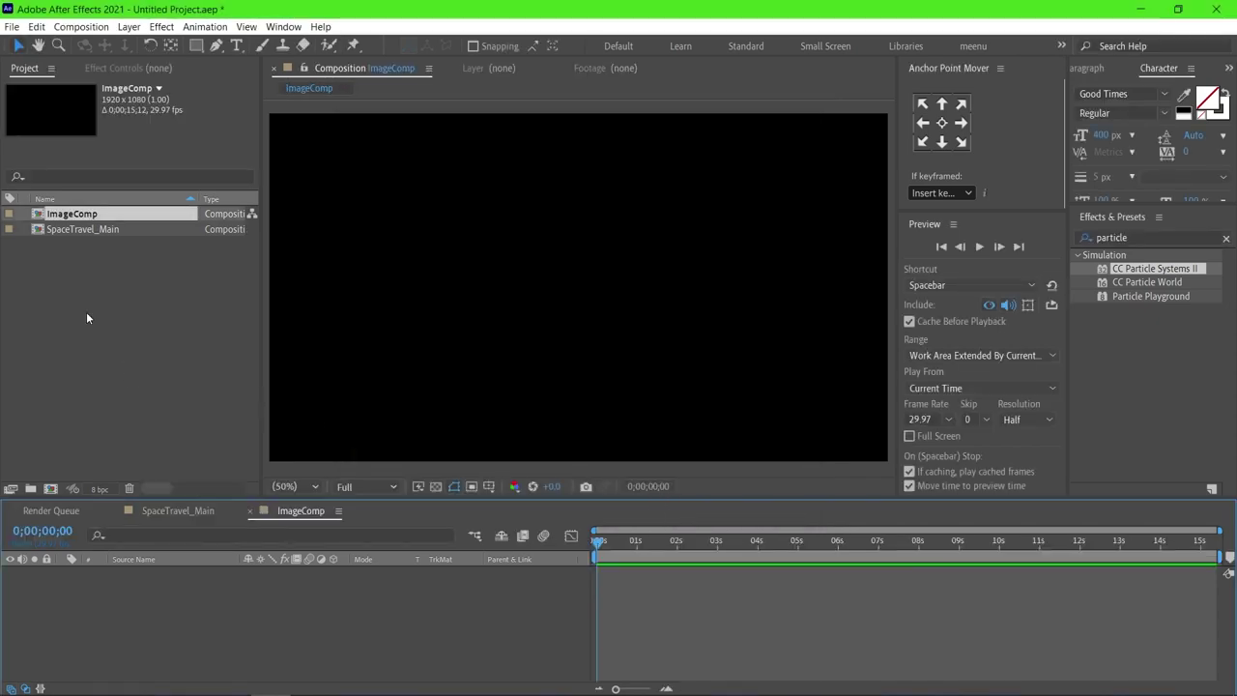
left_click(12, 26)
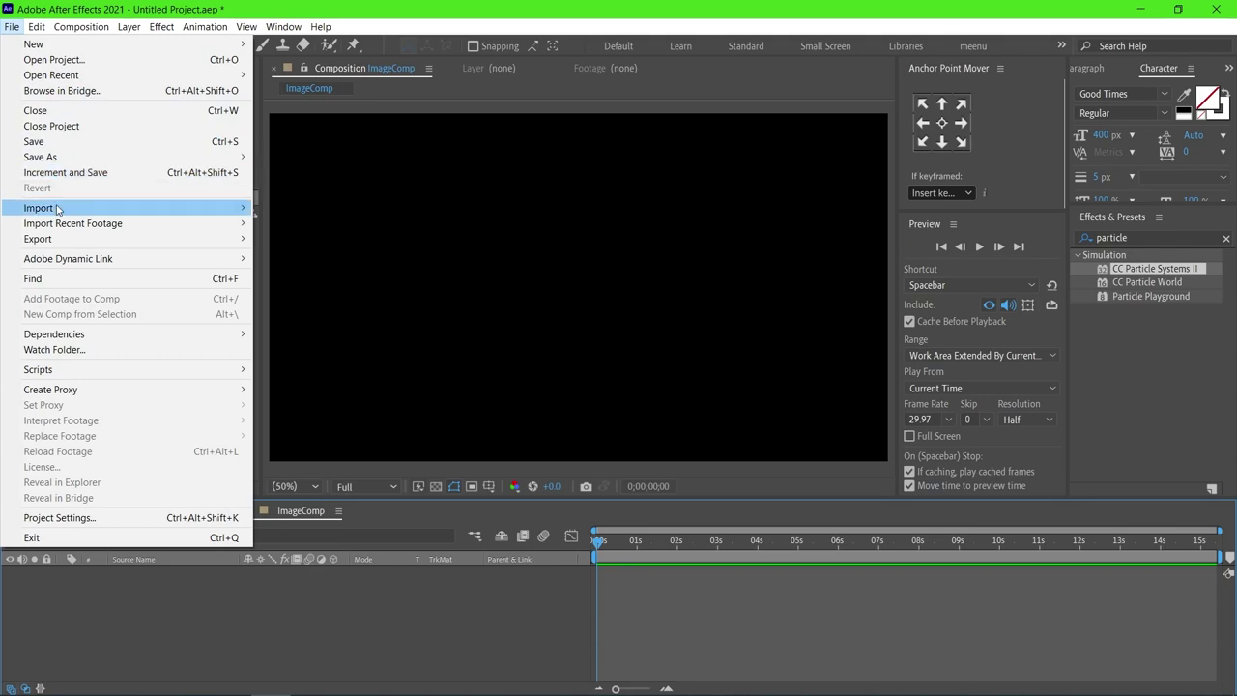
Step: Import city.jpg into the project as a single file
mouse_move(58, 208)
left_click(299, 211)
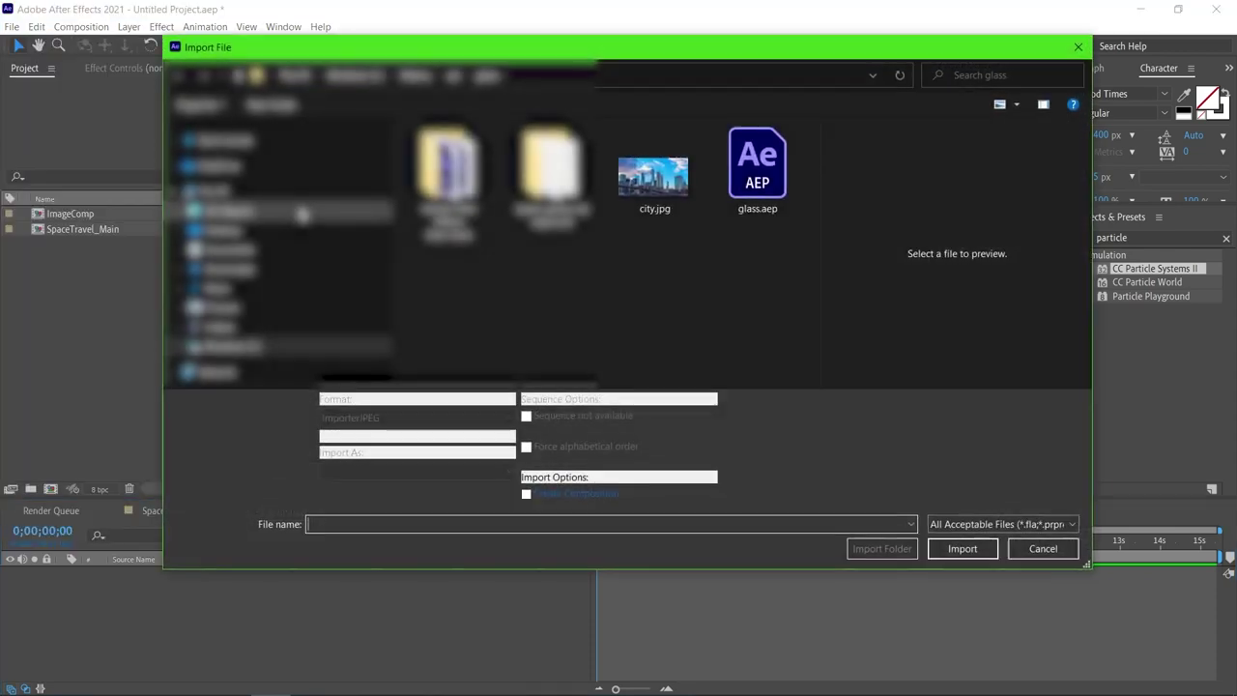
left_click(677, 183)
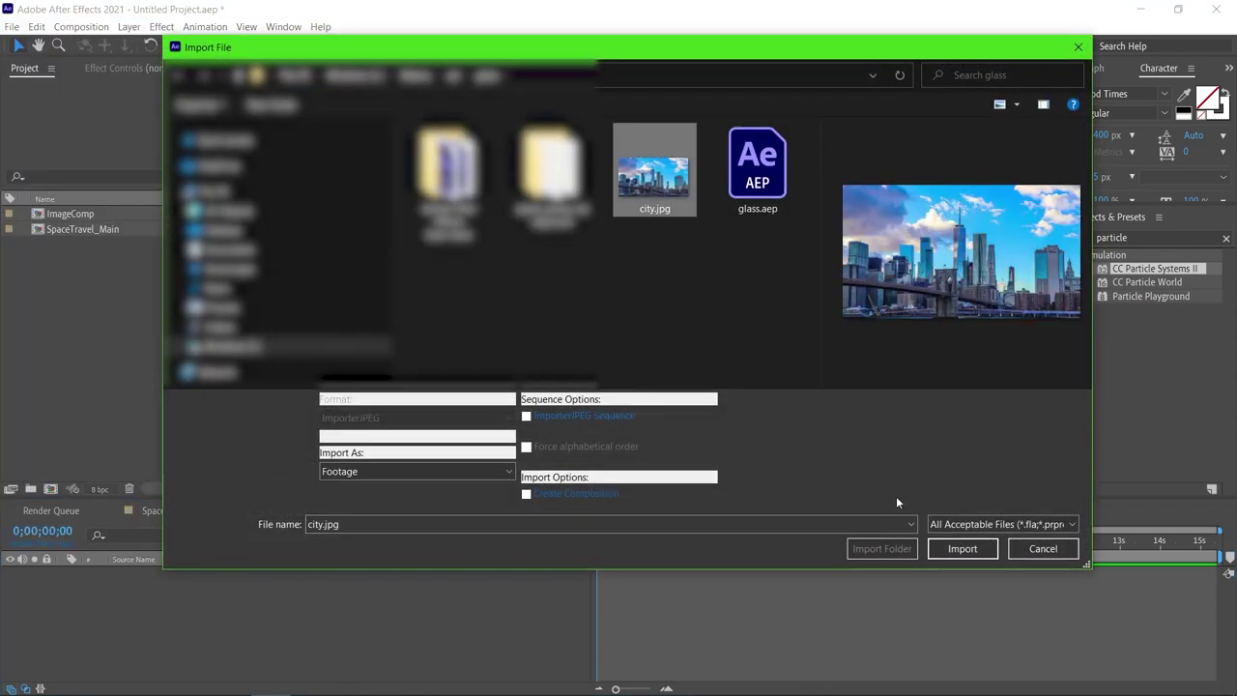
left_click(961, 549)
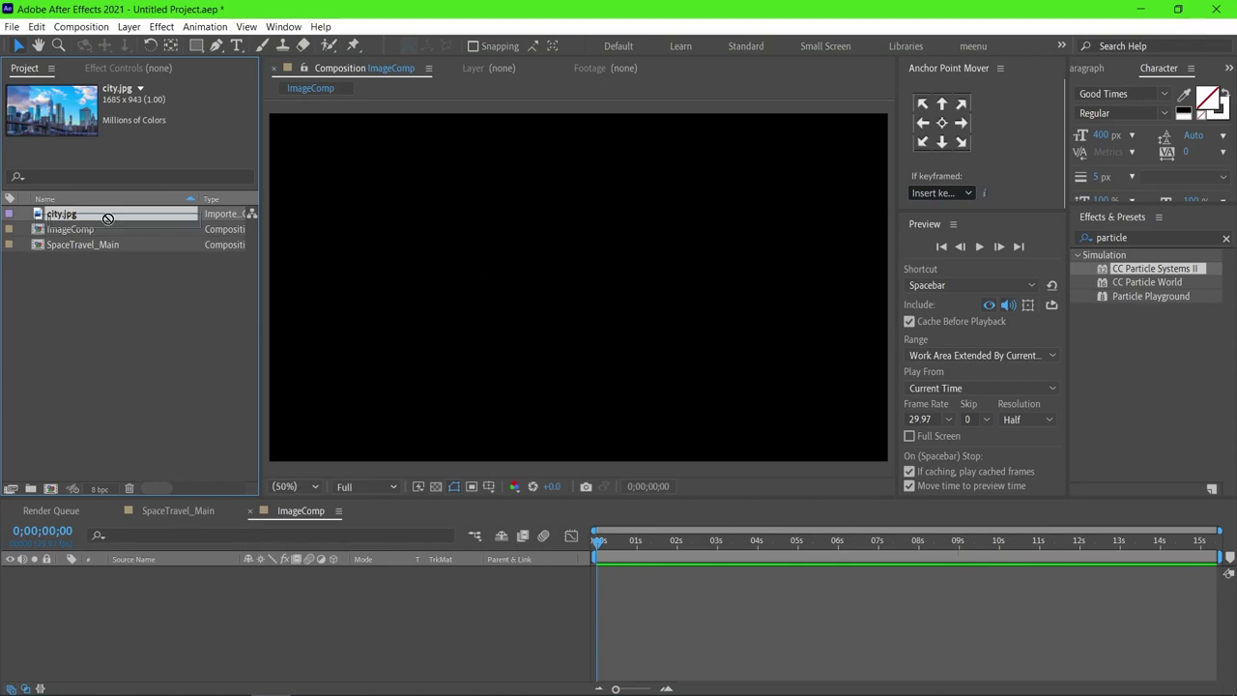
Step: Place city.jpg in ImageComp, fit it to comp width, then return to SpaceTravel_Main
left_click_drag(106, 218, 165, 599)
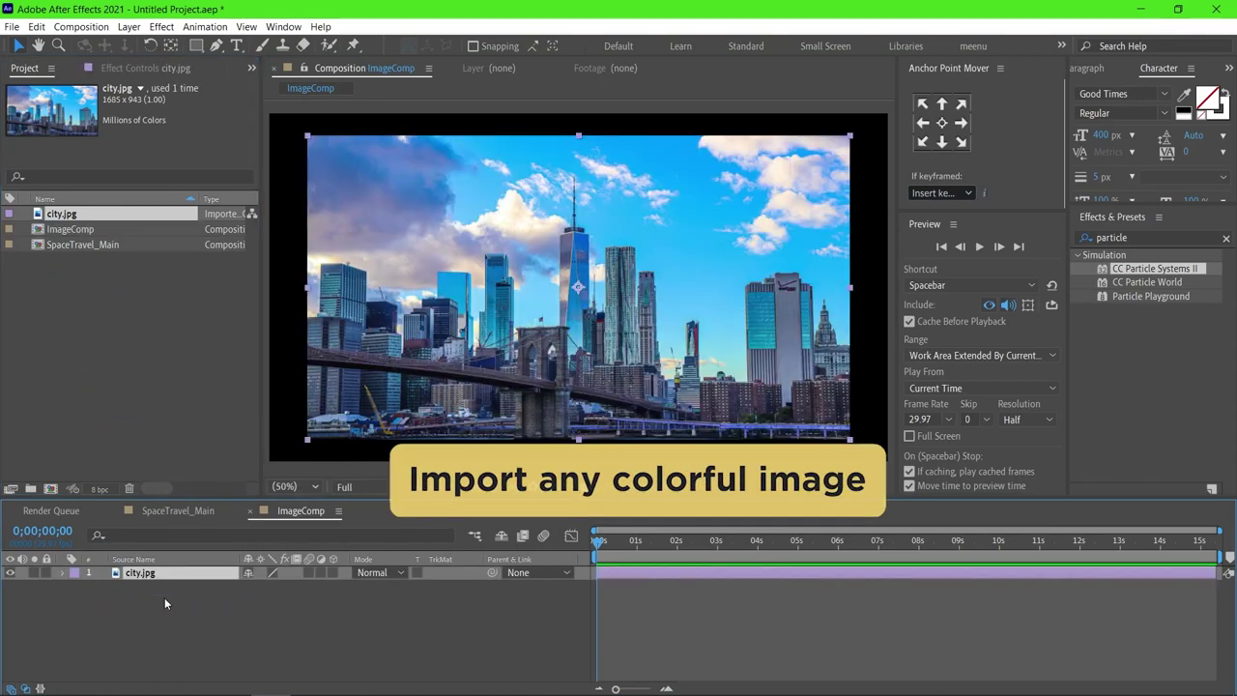
right_click(181, 577)
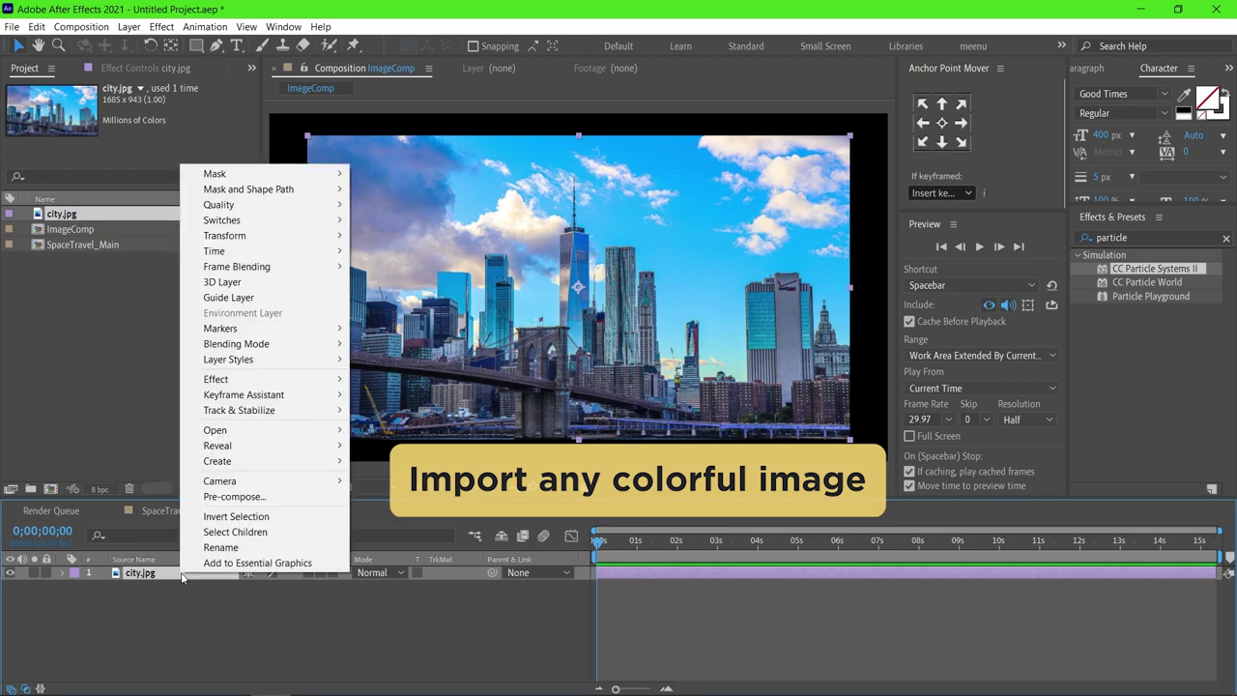
mouse_move(334, 242)
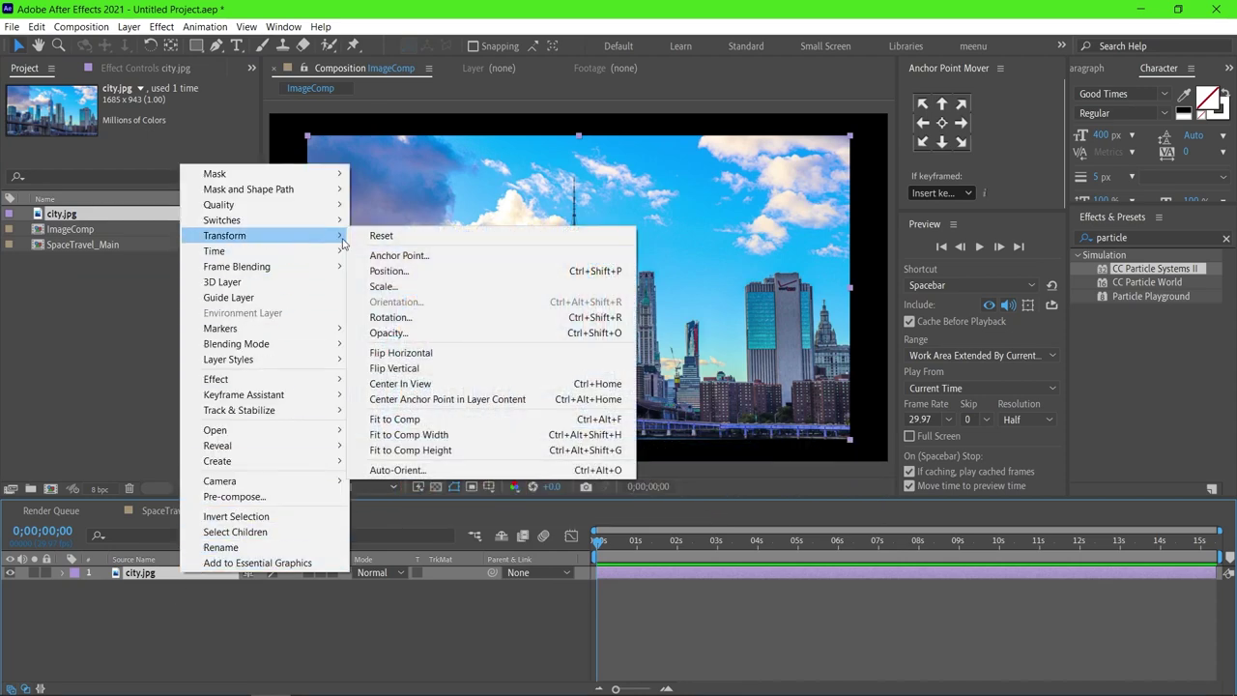
left_click(433, 435)
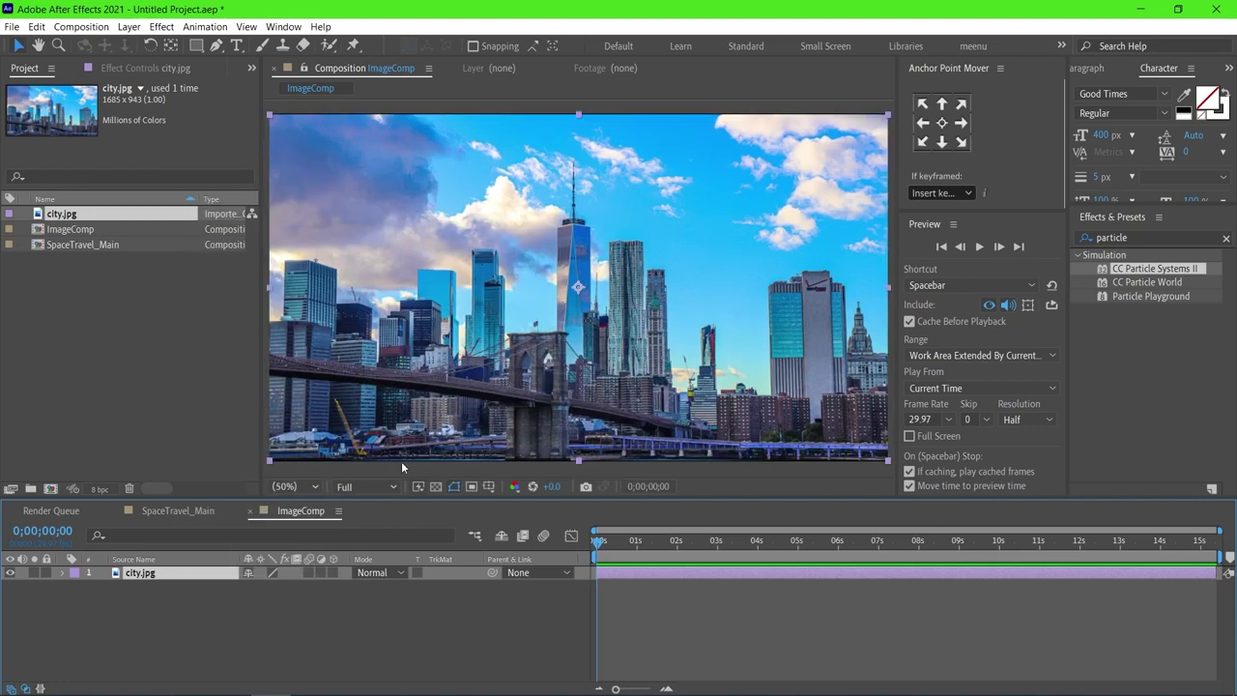
left_click(177, 512)
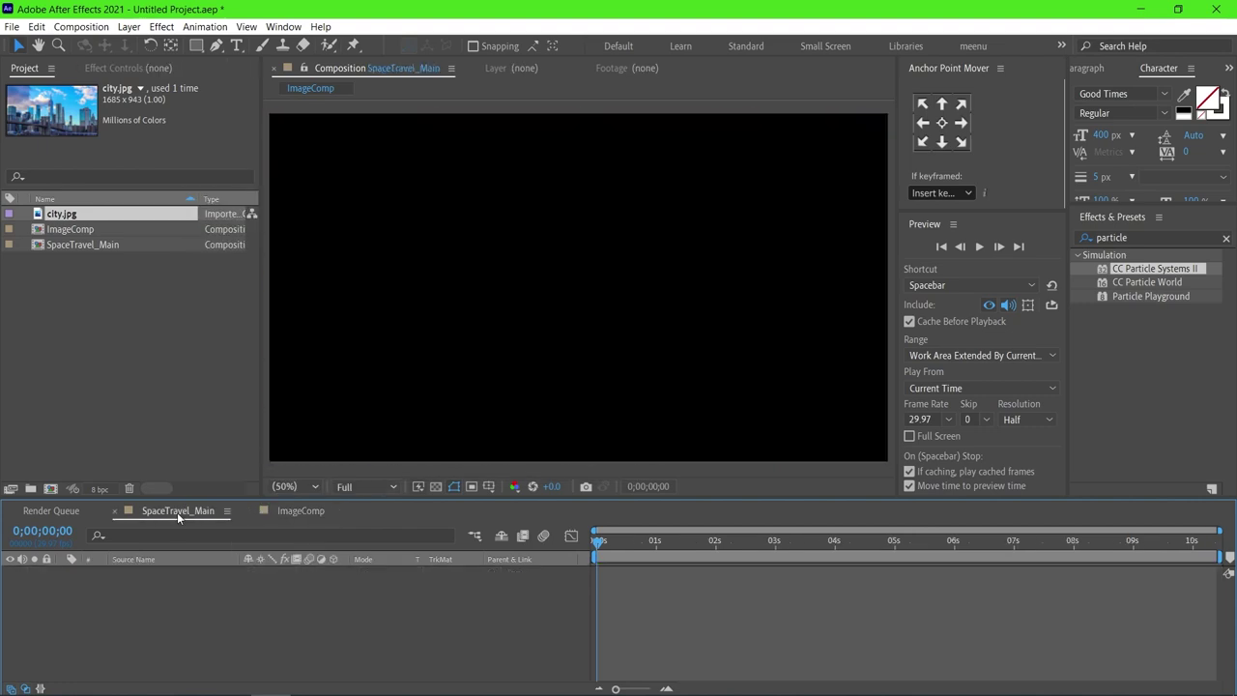
Step: Nest ImageComp as a layer in SpaceTravel_Main and apply CC Star Burst to it
mouse_move(106, 231)
left_mouse_down()
mouse_move(140, 356)
mouse_move(164, 633)
left_mouse_up()
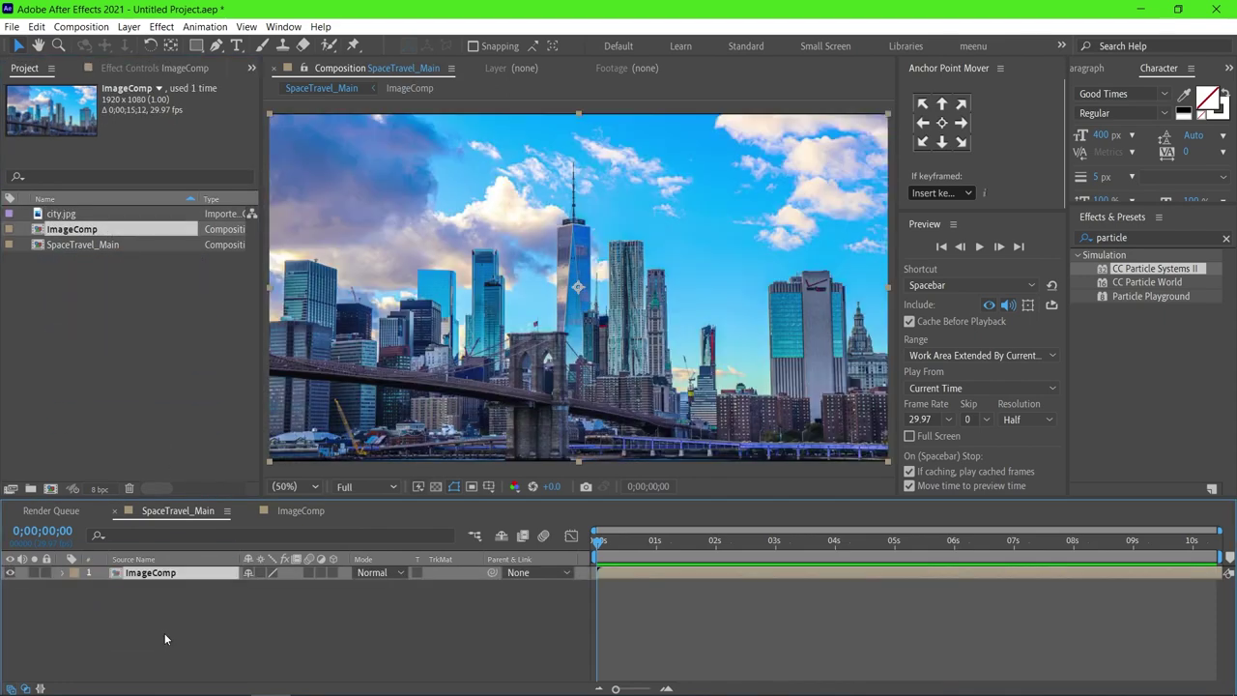
left_click(1226, 239)
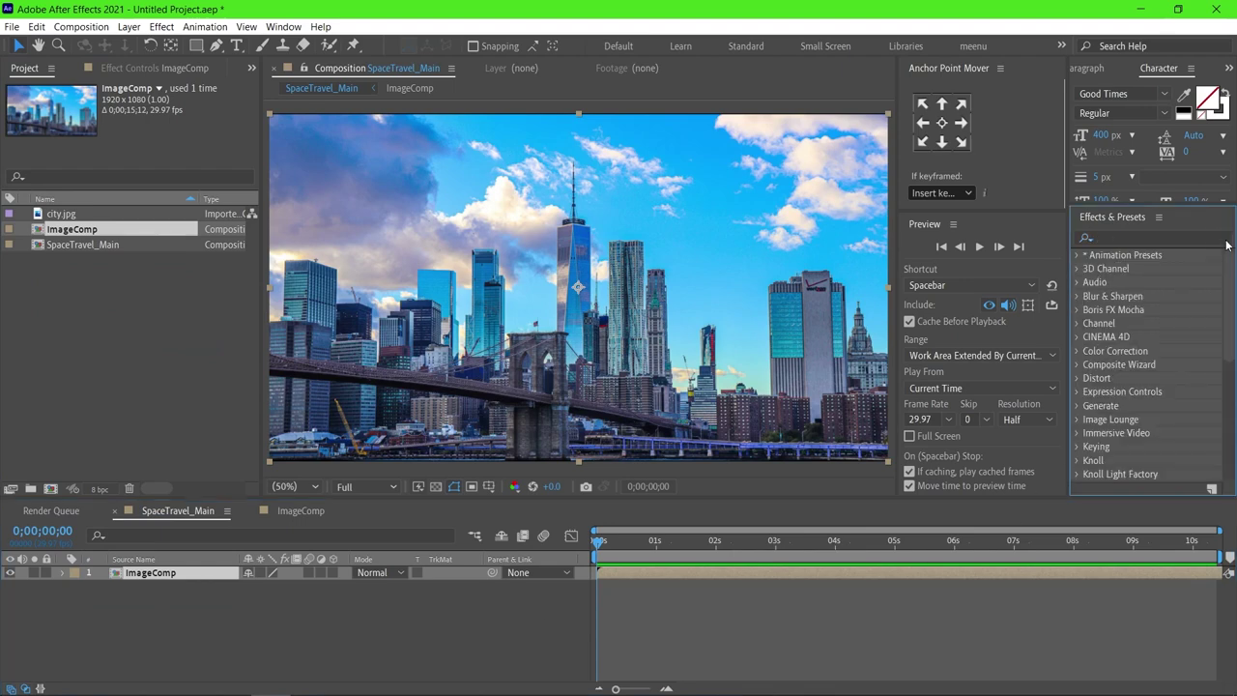
left_click(133, 68)
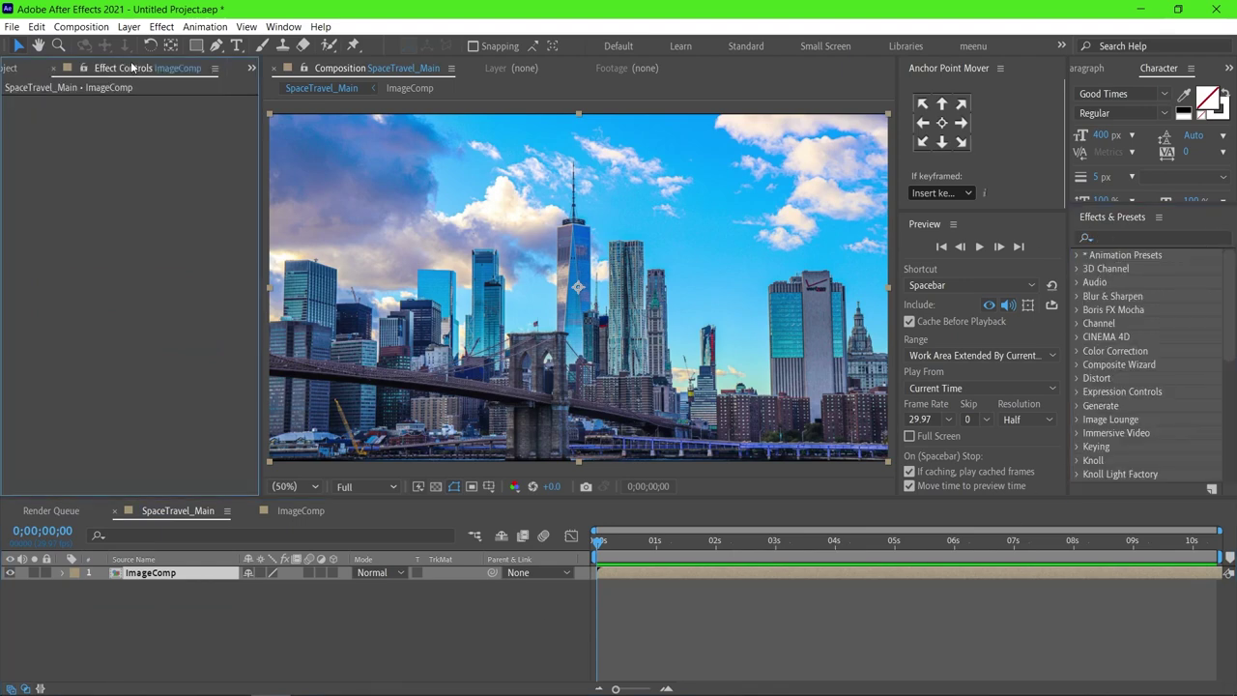
left_click(1109, 237)
type("st")
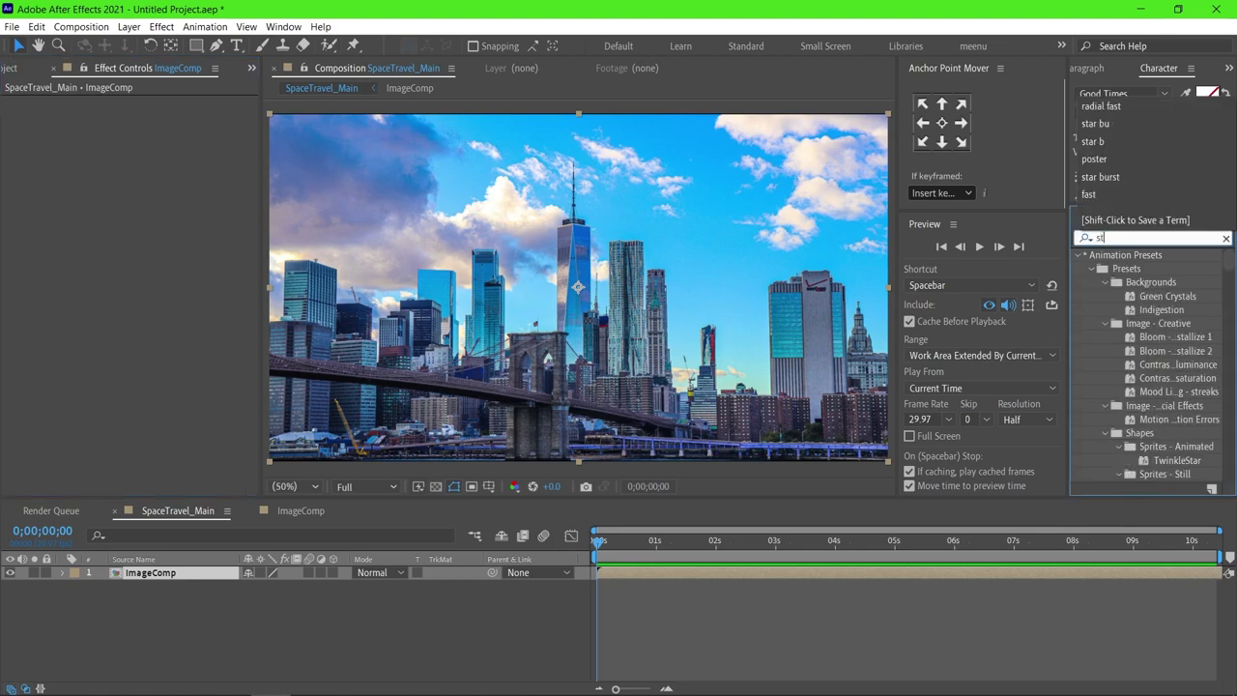
type("ar burs")
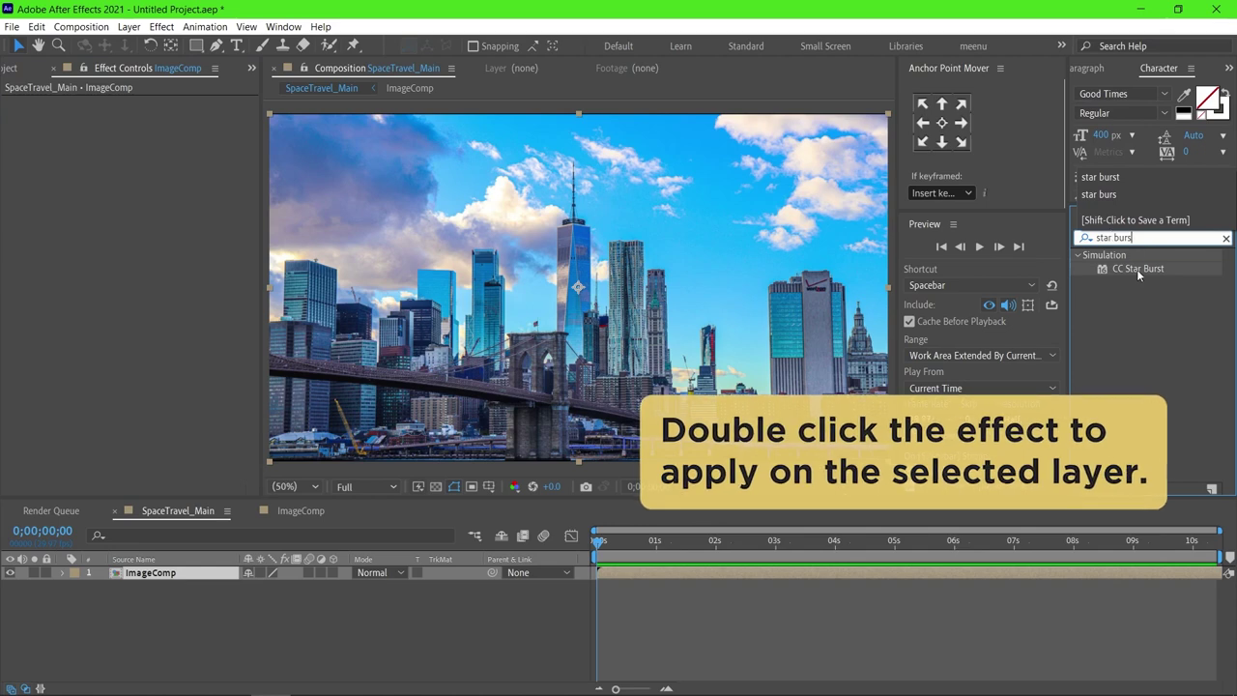
left_click(1137, 269)
double_click(1136, 269)
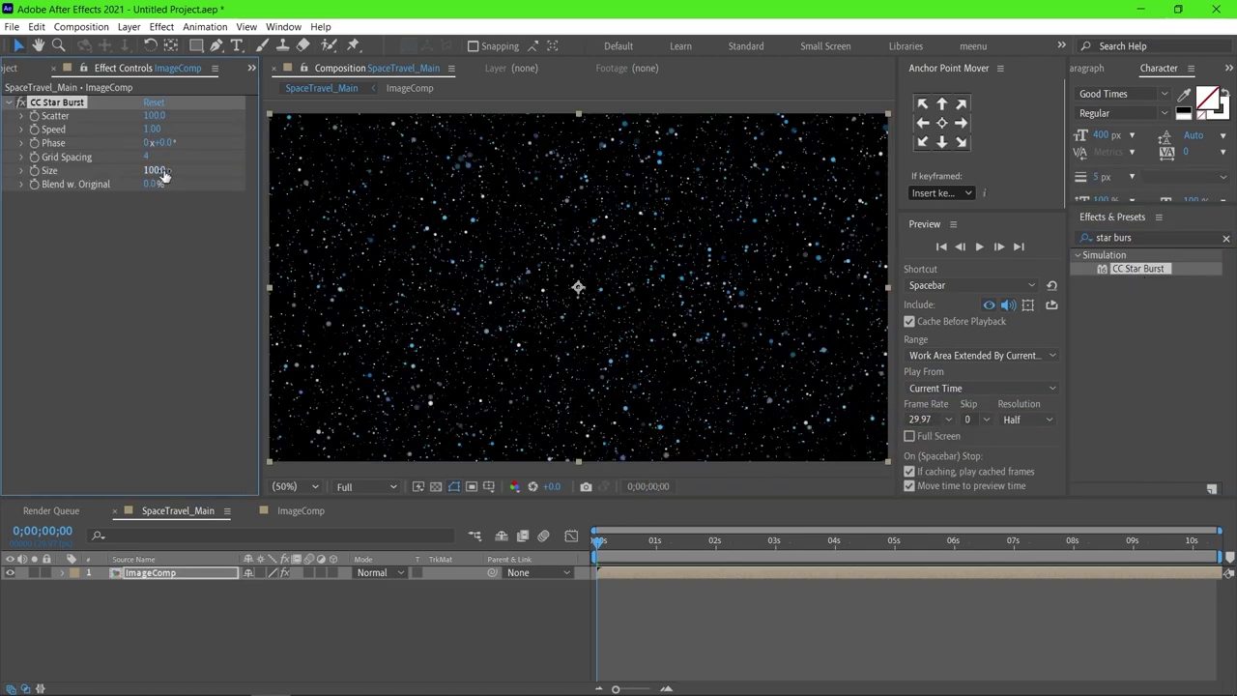
Step: Set CC Star Burst to Scatter 150, Speed 0.5 and Grid Spacing 10
left_click(156, 116)
type("150")
key("Return")
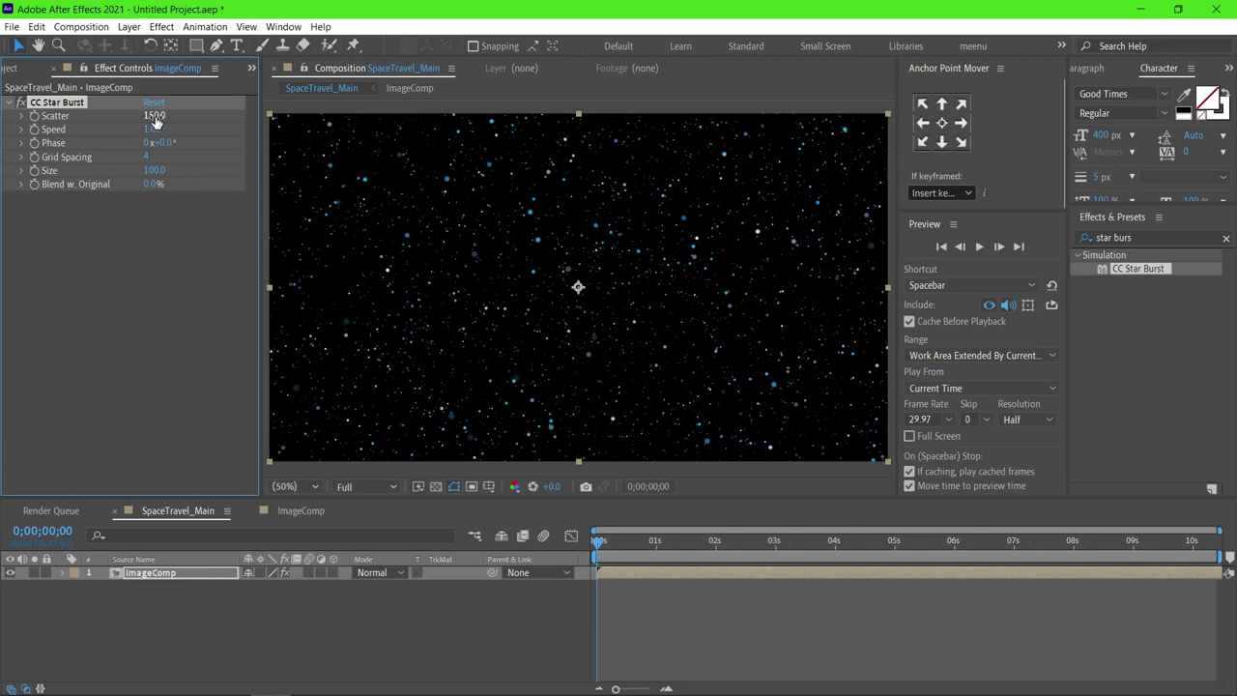
left_click(151, 130)
type("0.5")
key("Return")
left_click(146, 158)
type("10")
key("Return")
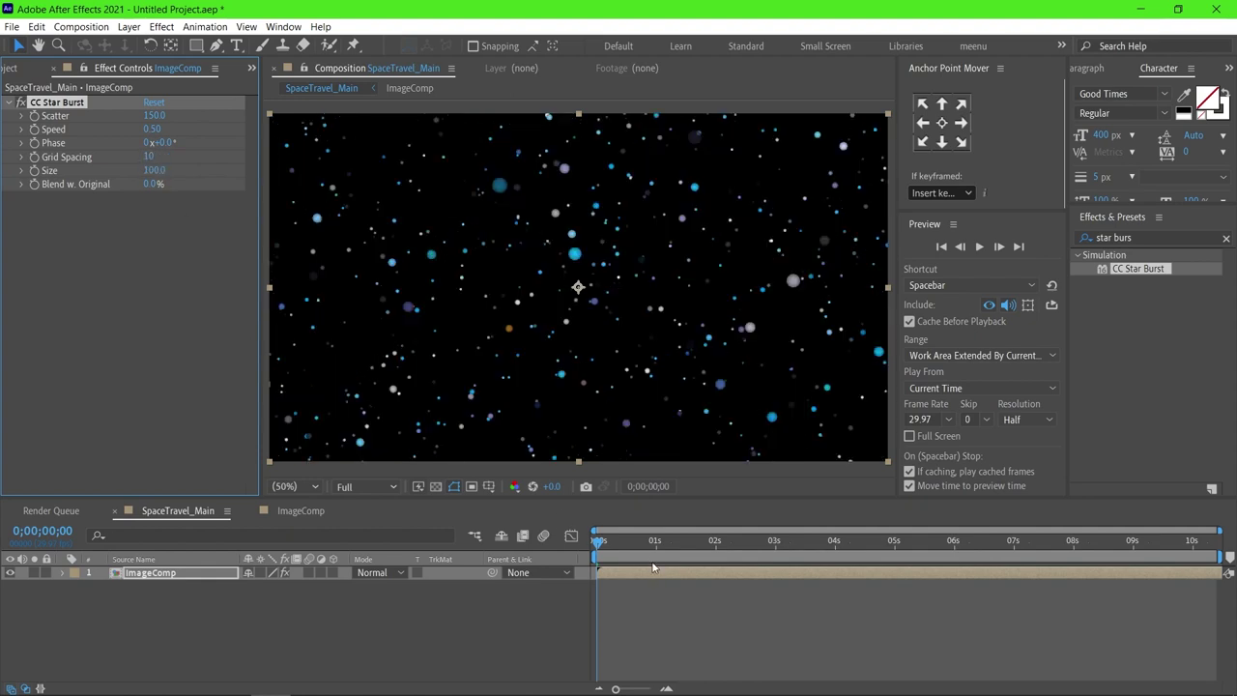
Step: Preview the starfield animation, then stop it and select the ImageComp layer
key("space")
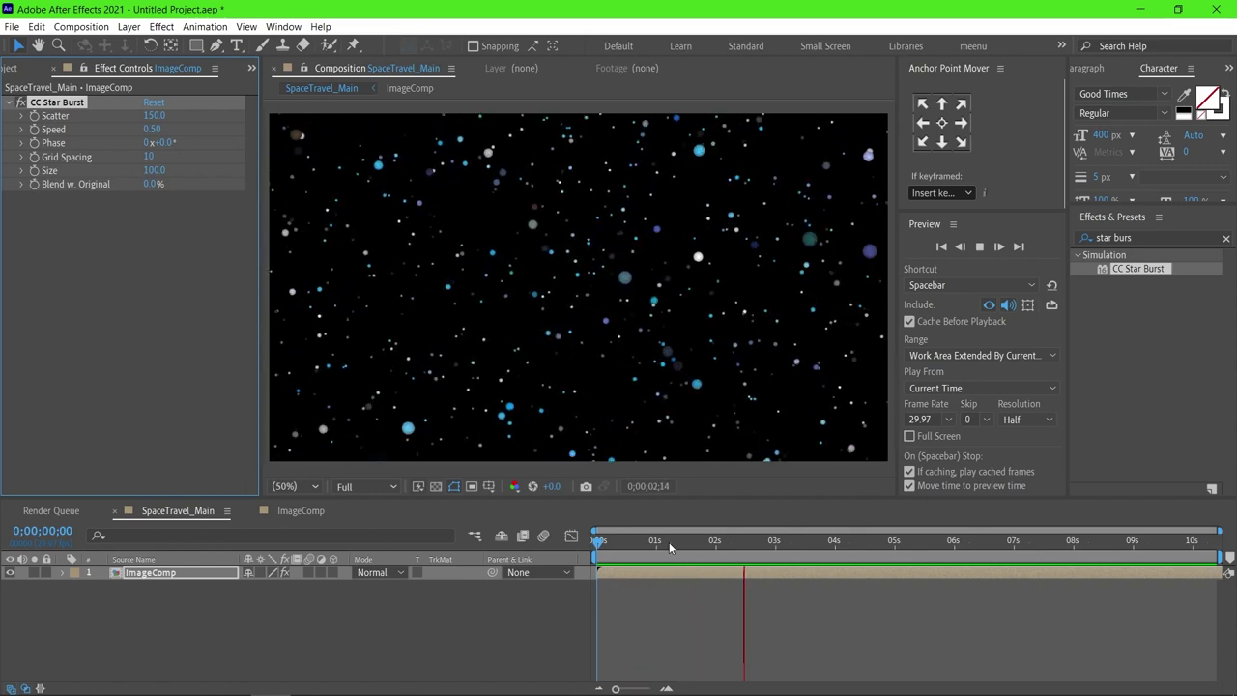
key("space")
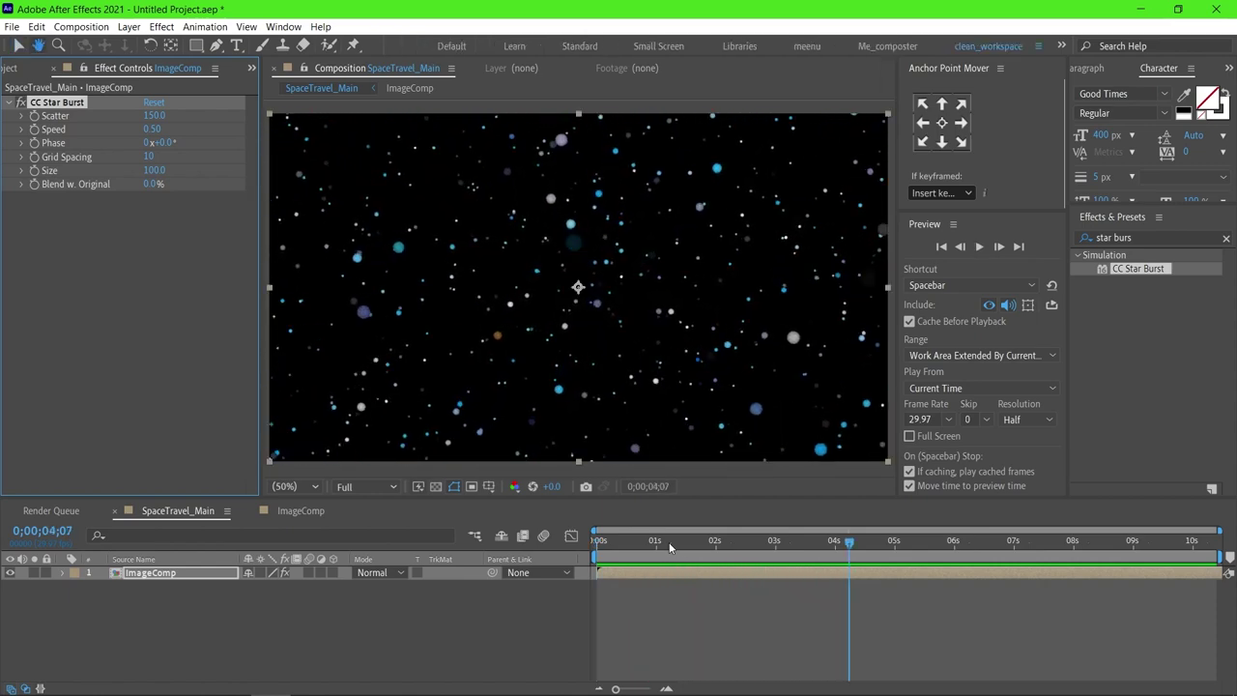
left_click(221, 575)
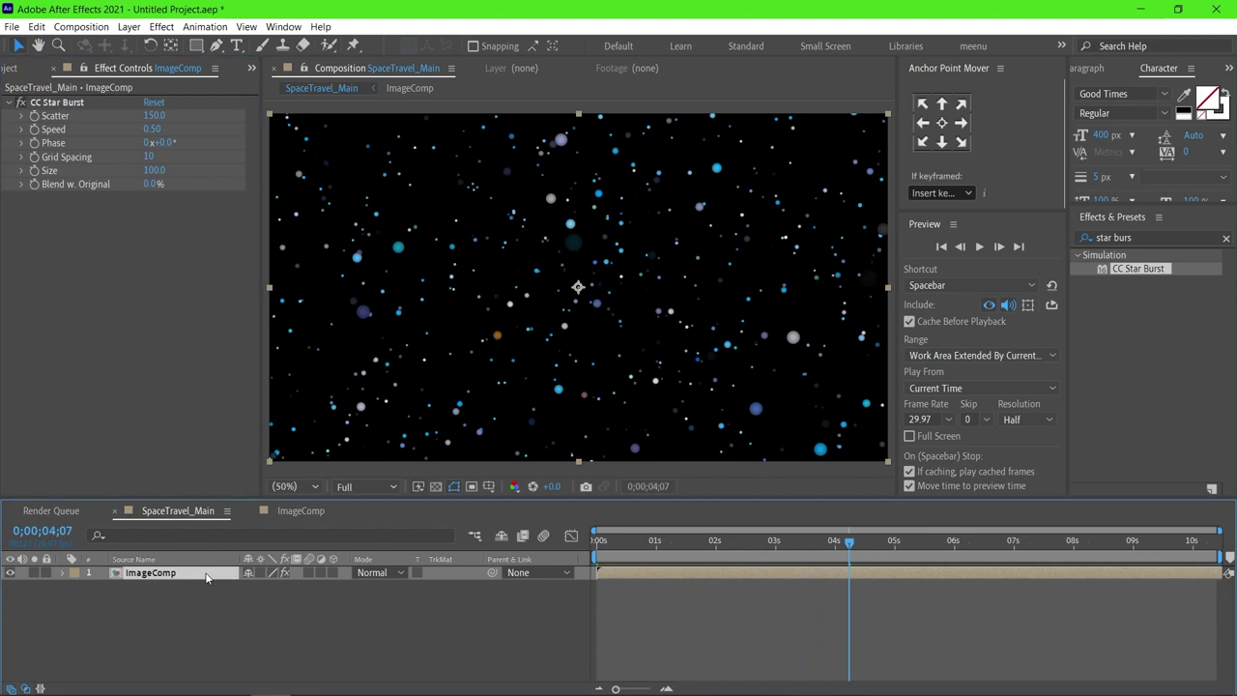
Step: Pre-compose the ImageComp layer as StarBurstComp, moving all attributes into it
right_click(196, 575)
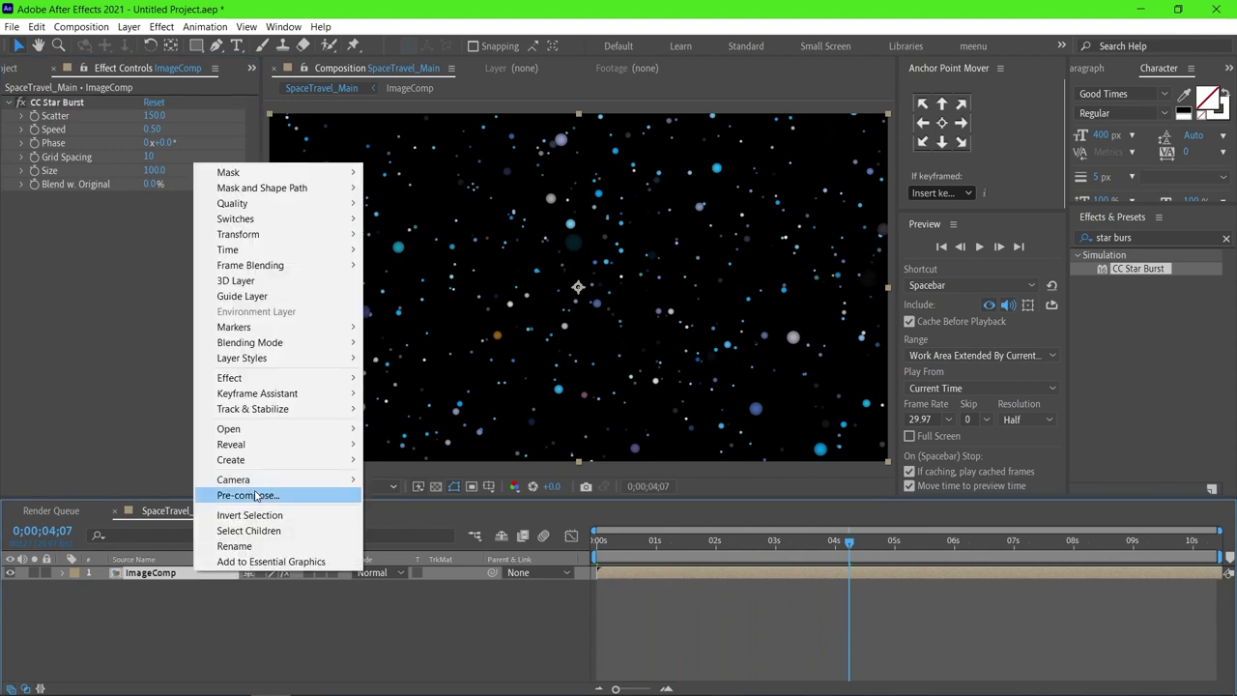
left_click(248, 495)
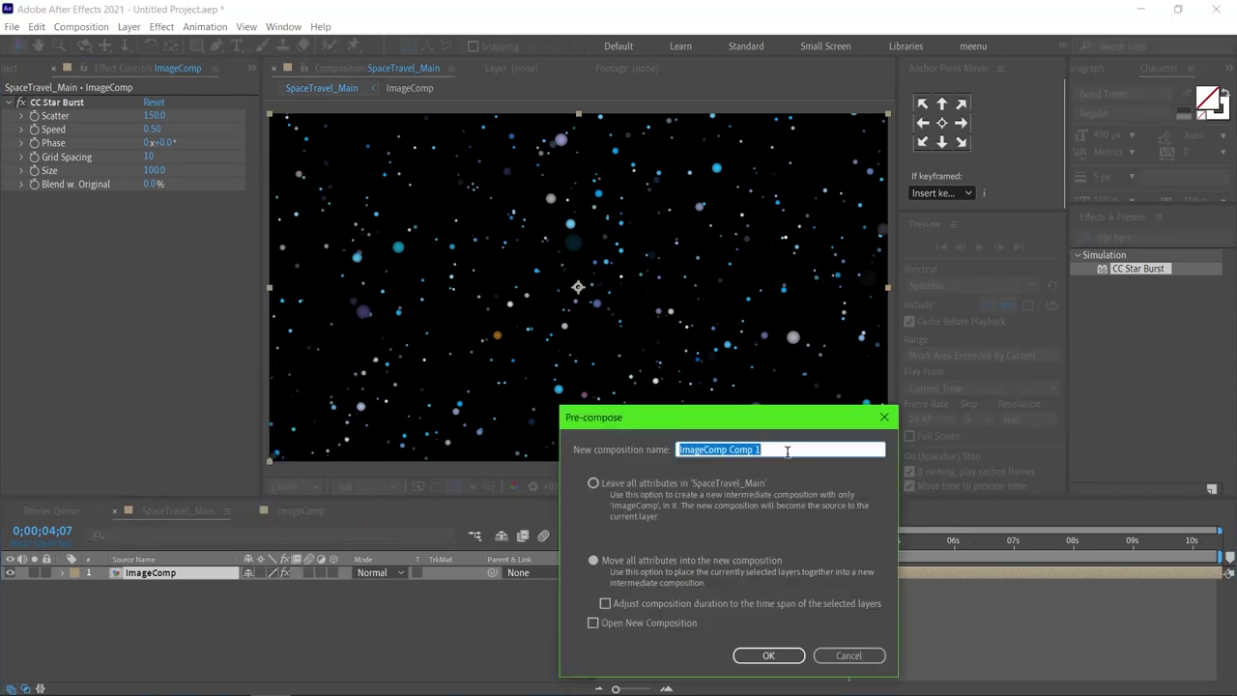
type("StarBurstComp")
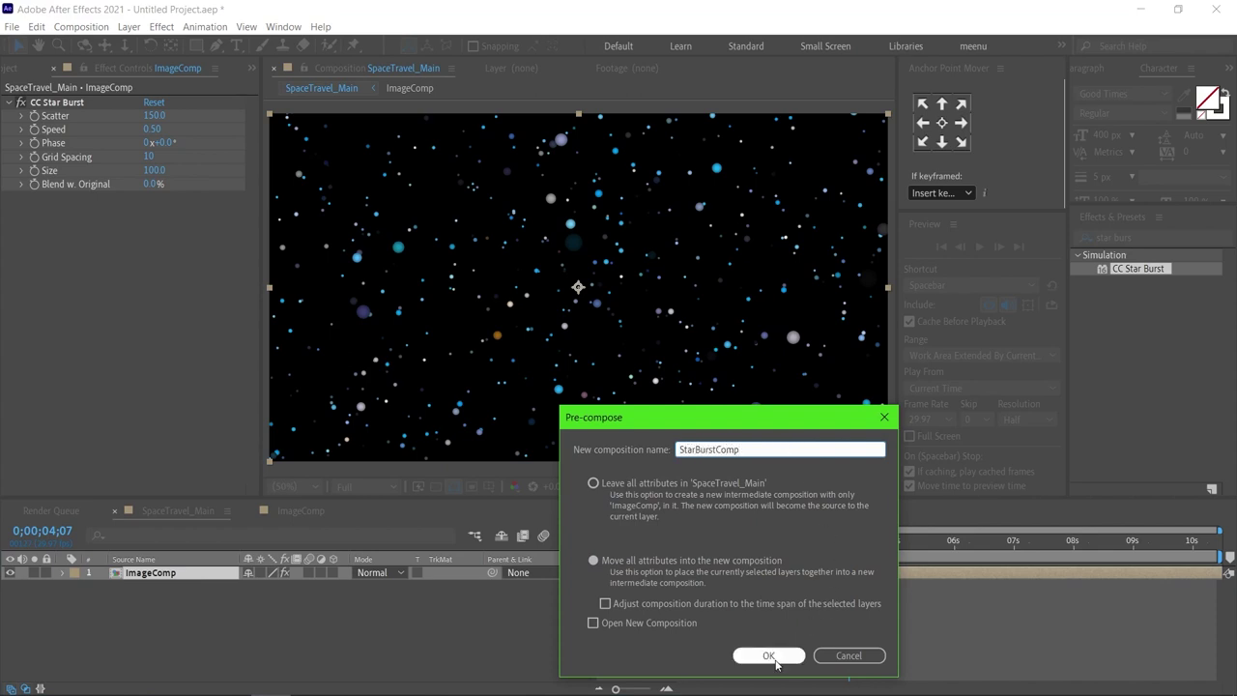
left_click(785, 655)
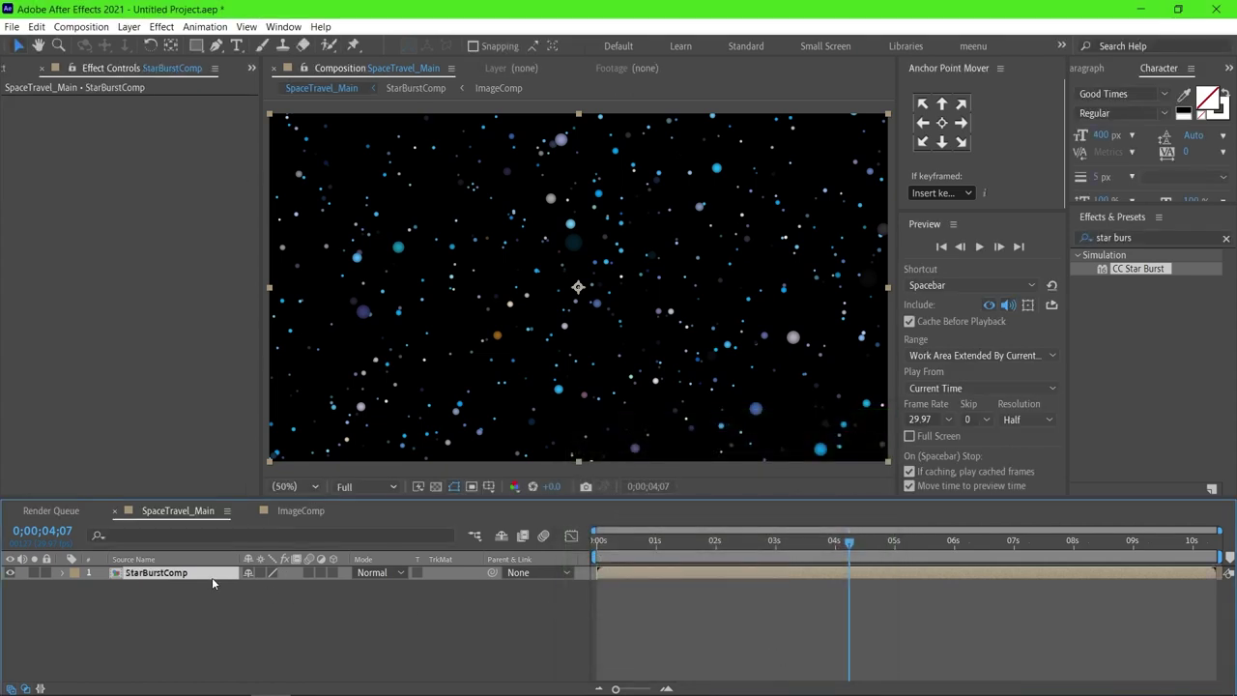
left_click(36, 26)
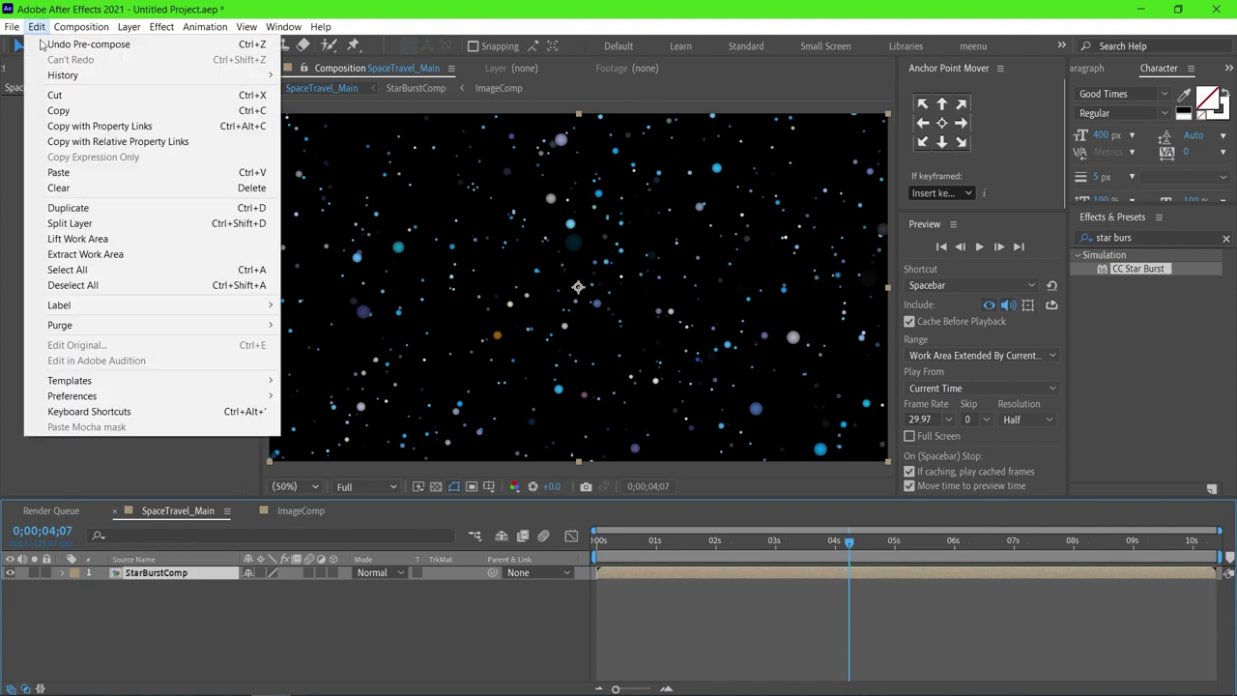
Step: Duplicate the StarBurstComp layer and apply CC Radial Fast Blur to the top copy
left_click(68, 208)
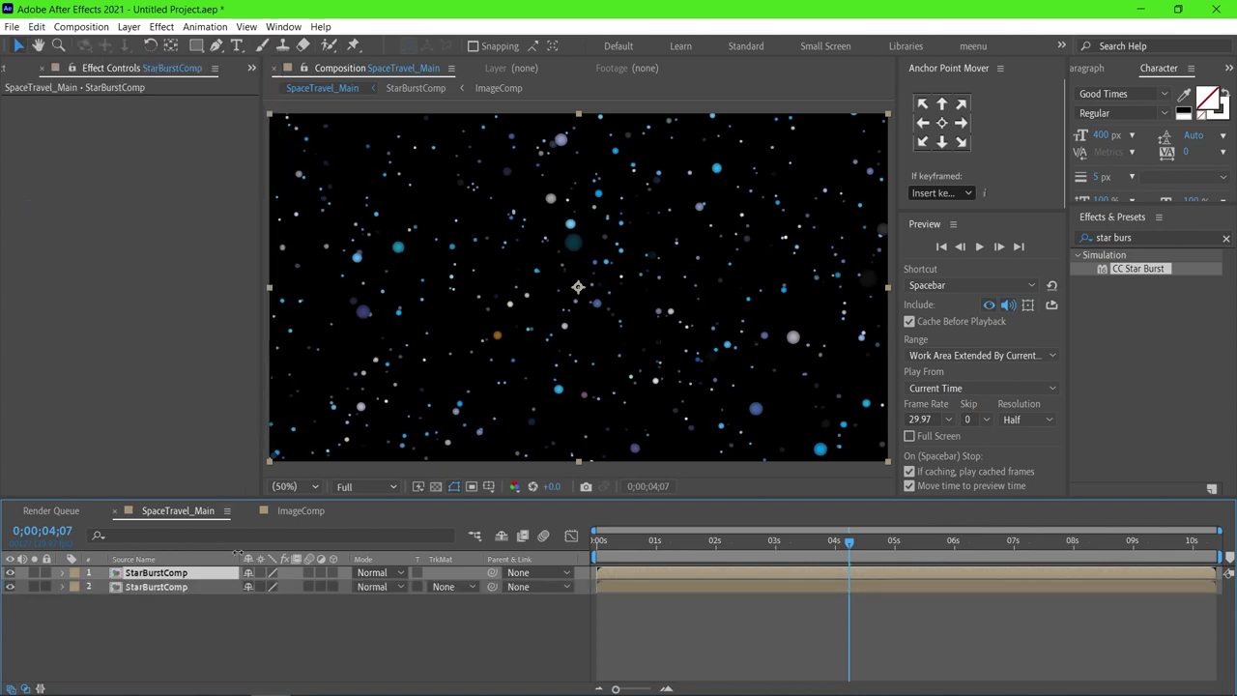
left_click(1227, 241)
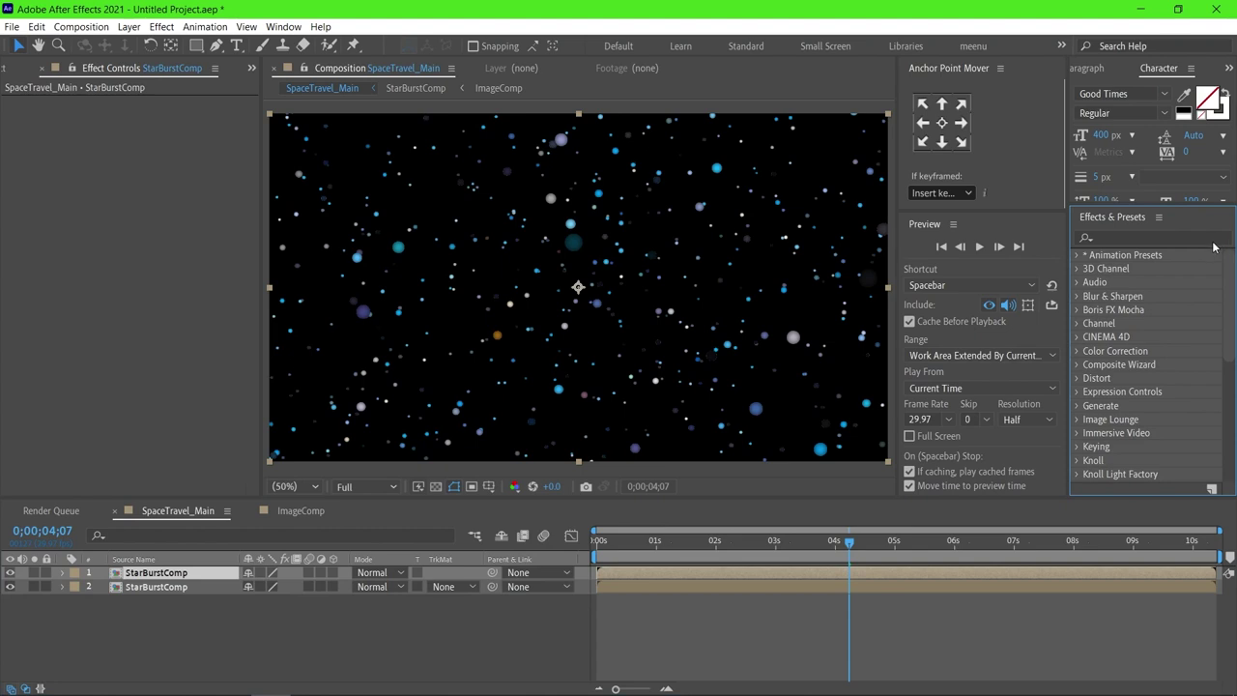
left_click(1160, 239)
type("cc")
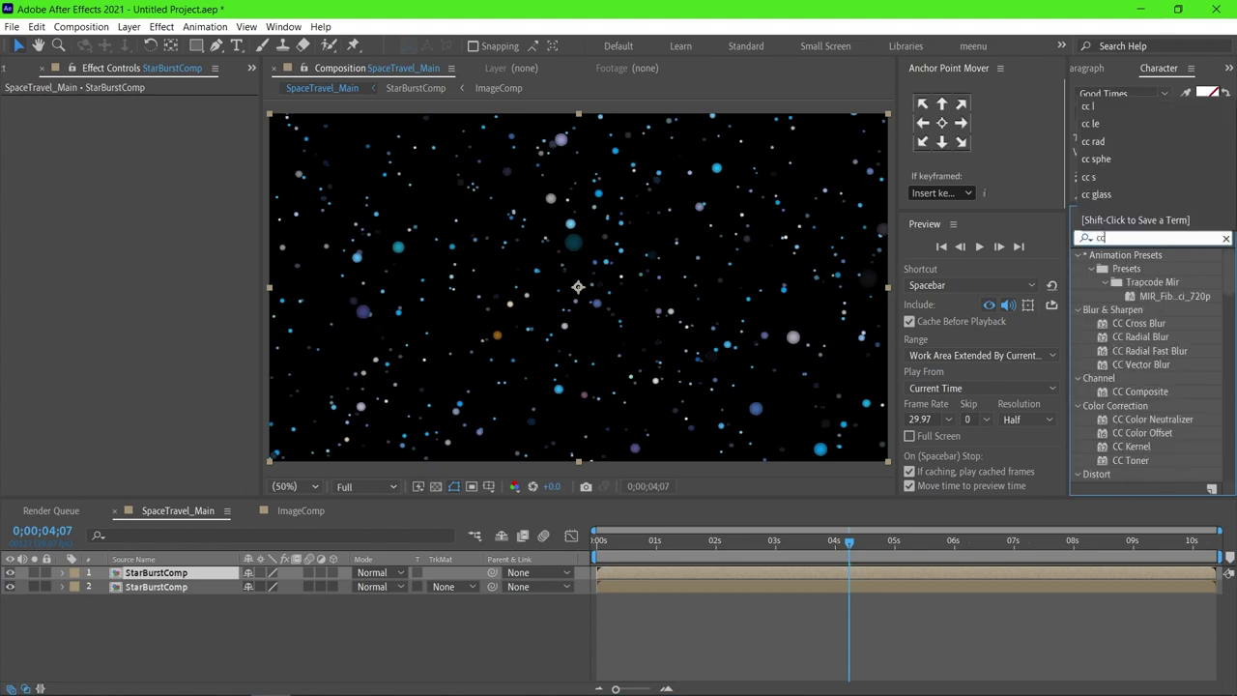
type(" radial")
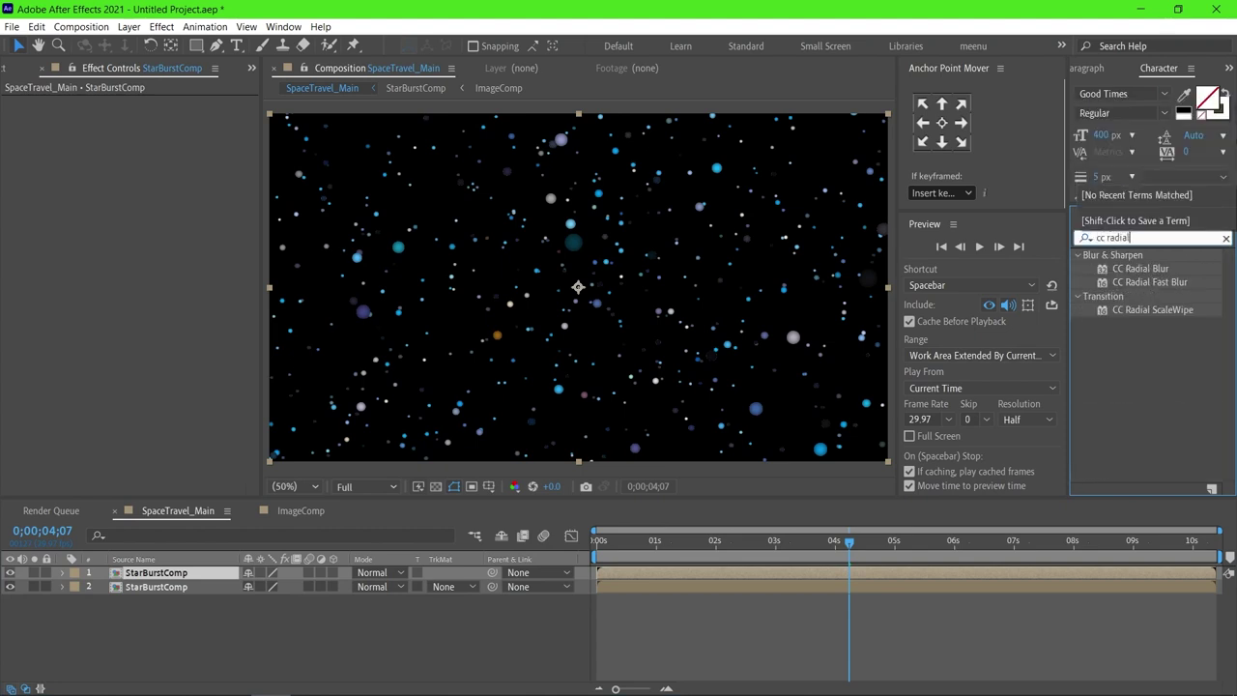
left_click(1155, 284)
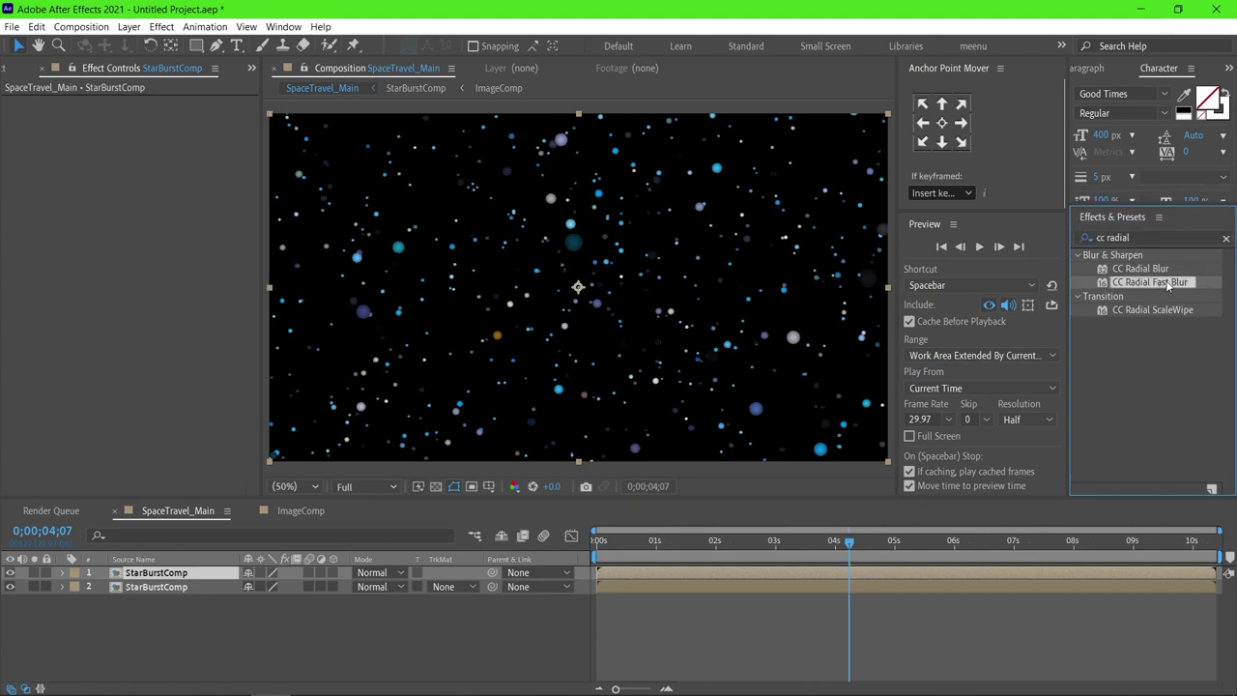
double_click(1168, 284)
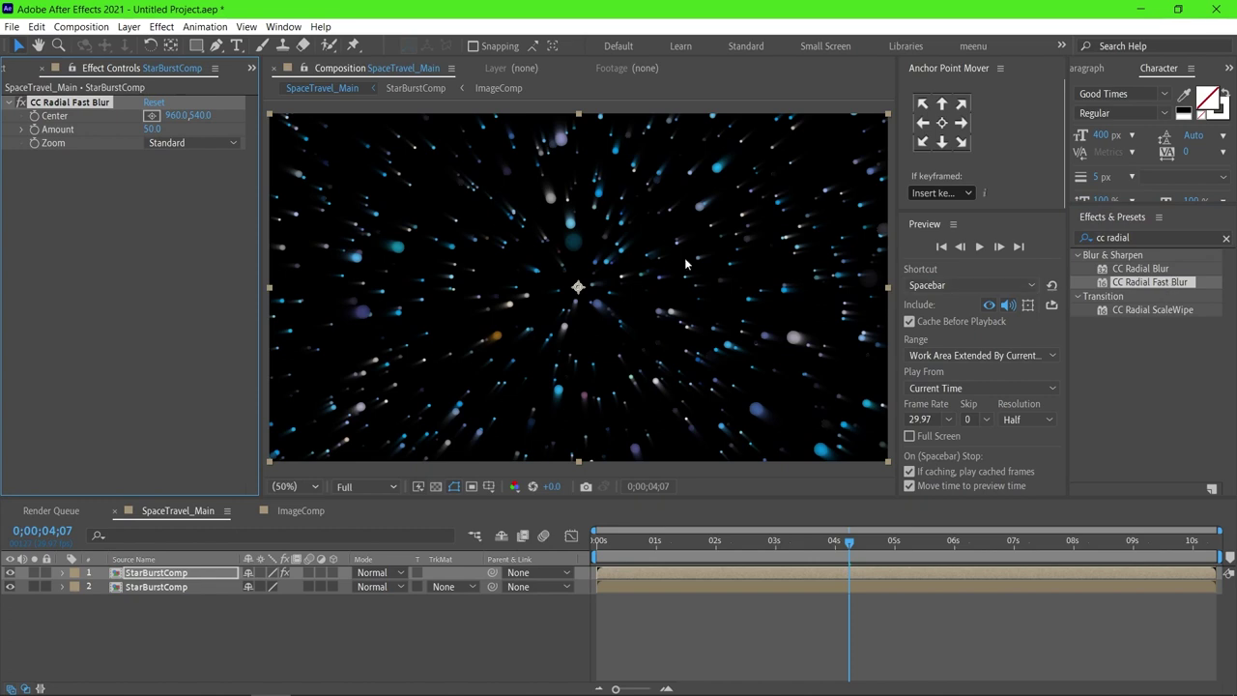
Step: Set the blur's Zoom to Brightest and the top layer's mode to Color Dodge
left_click(162, 142)
left_click(162, 143)
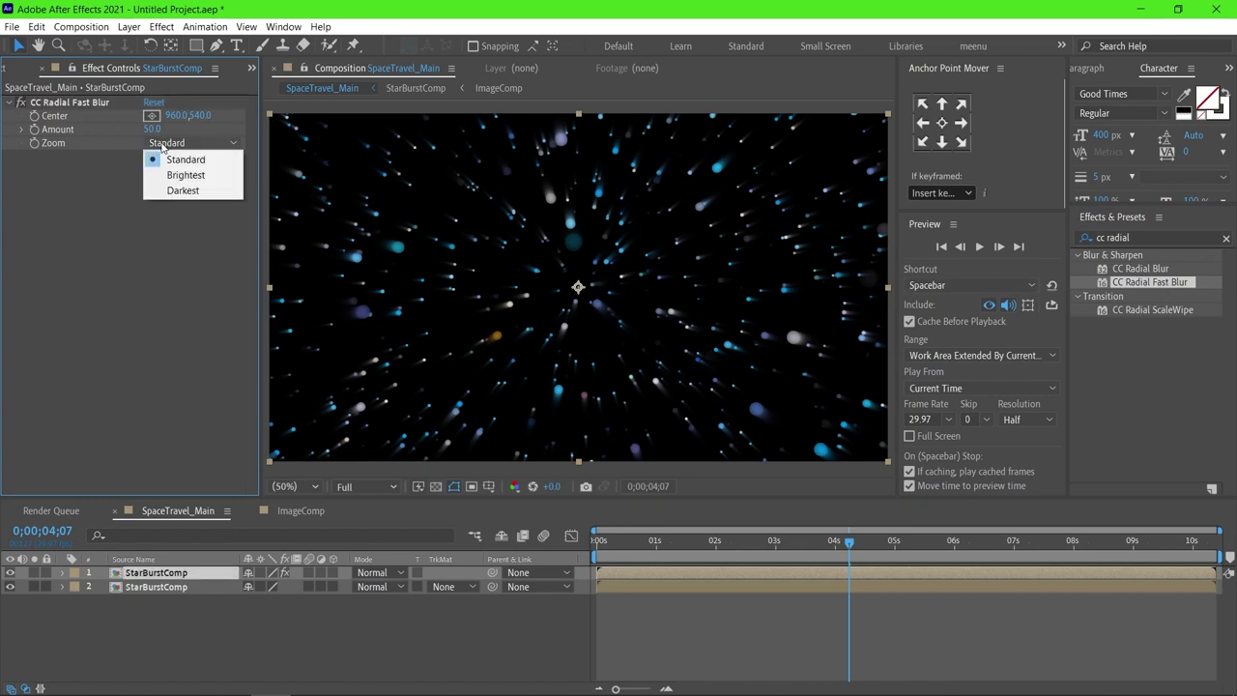
left_click(162, 171)
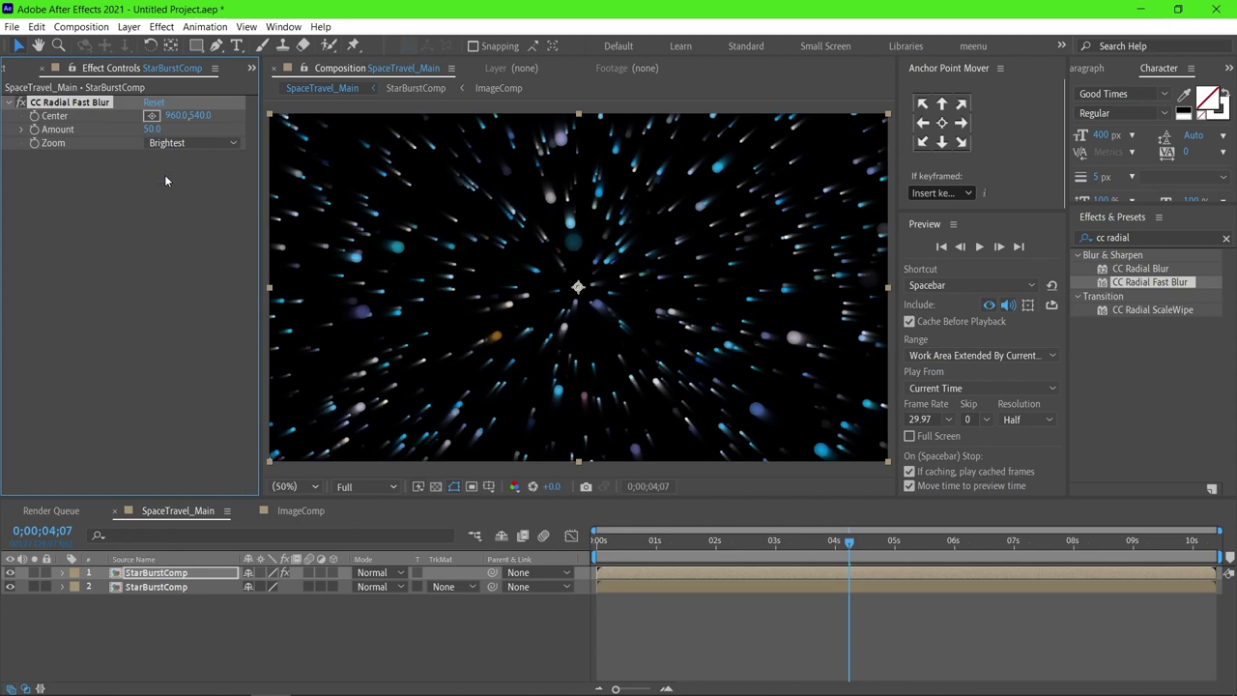
left_click(379, 574)
left_click(458, 319)
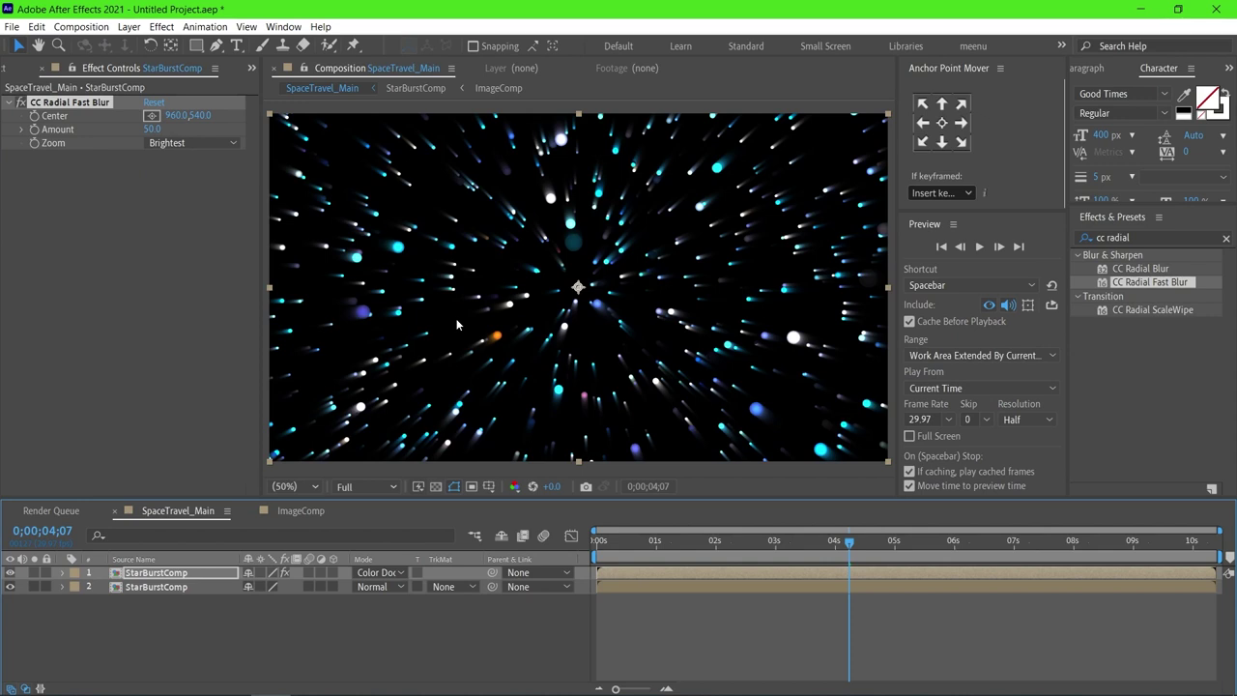
Step: Add a new adjustment layer and apply Optics Compensation to it
right_click(183, 619)
mouse_move(240, 452)
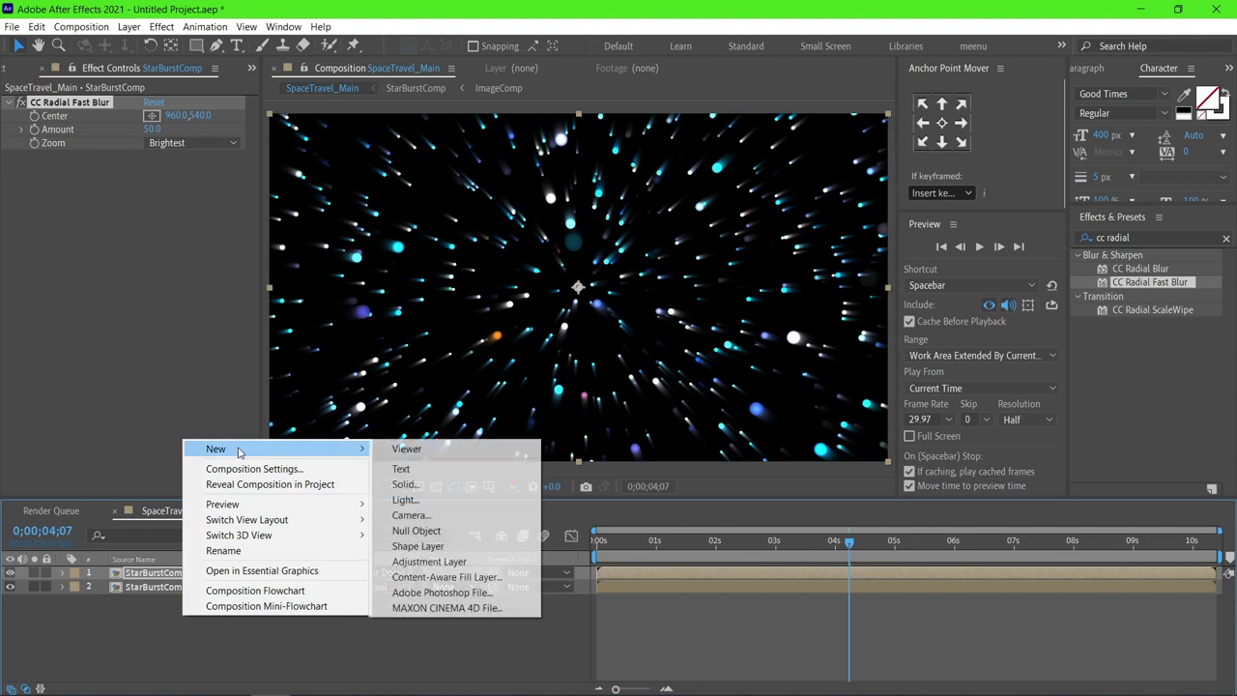
left_click(415, 561)
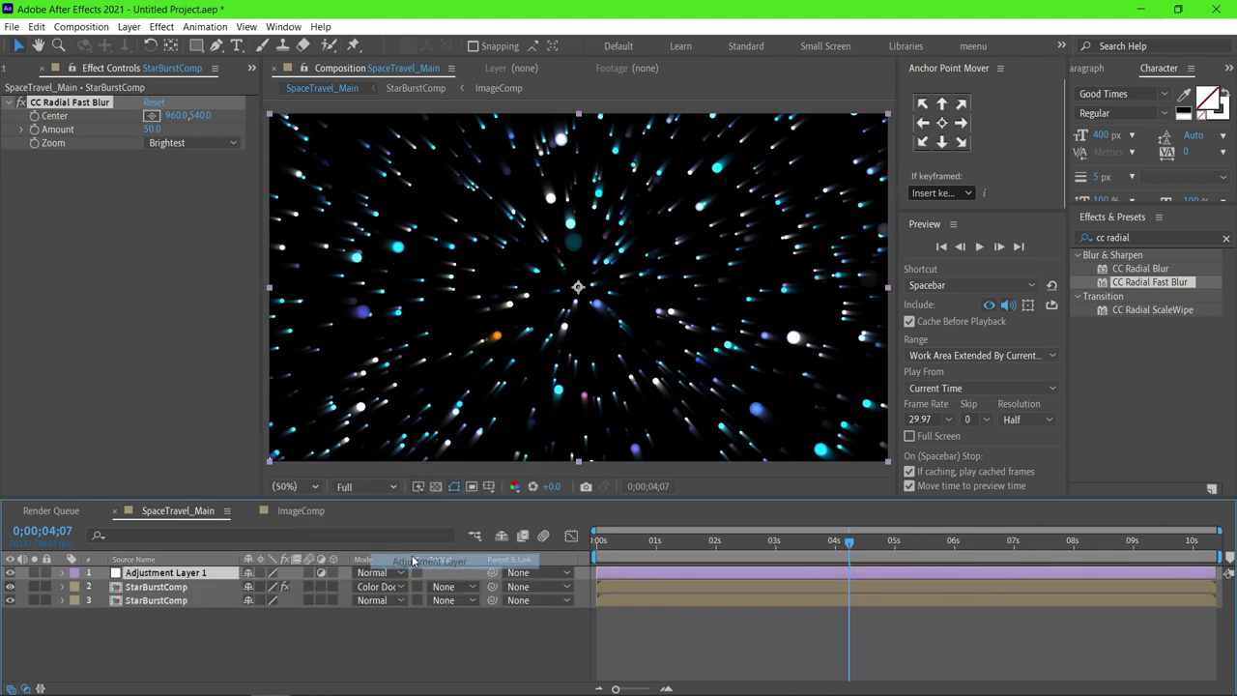
left_click(1225, 237)
left_click(1185, 238)
type("optics")
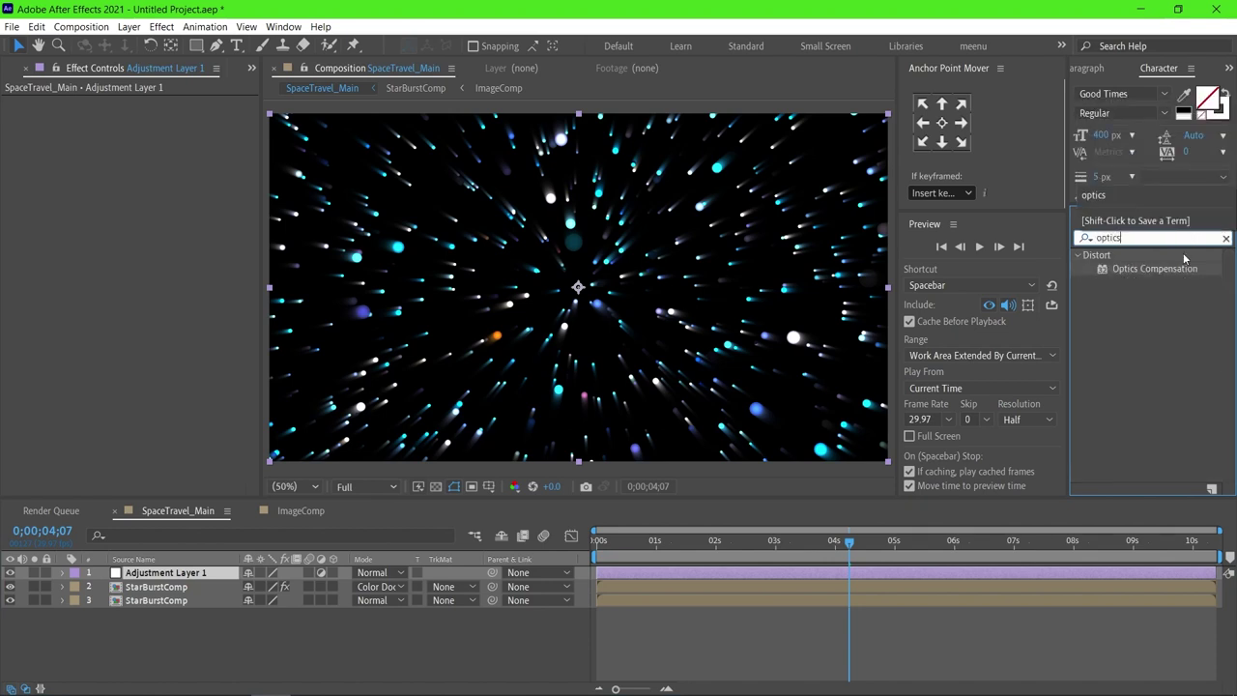
double_click(1175, 270)
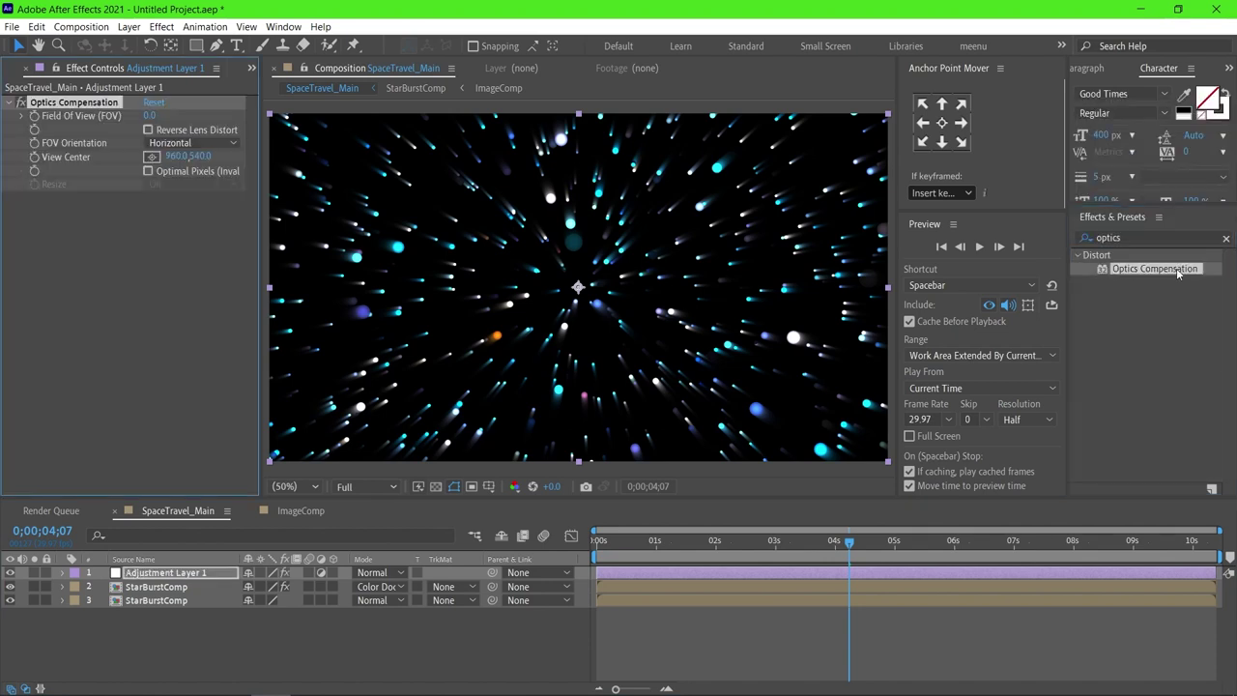
Step: Give Optics Compensation Field Of View 146.8, Reverse Lens Distort, and Diagonal FOV orientation
left_click(149, 115)
type("100")
key("Return")
left_click(148, 129)
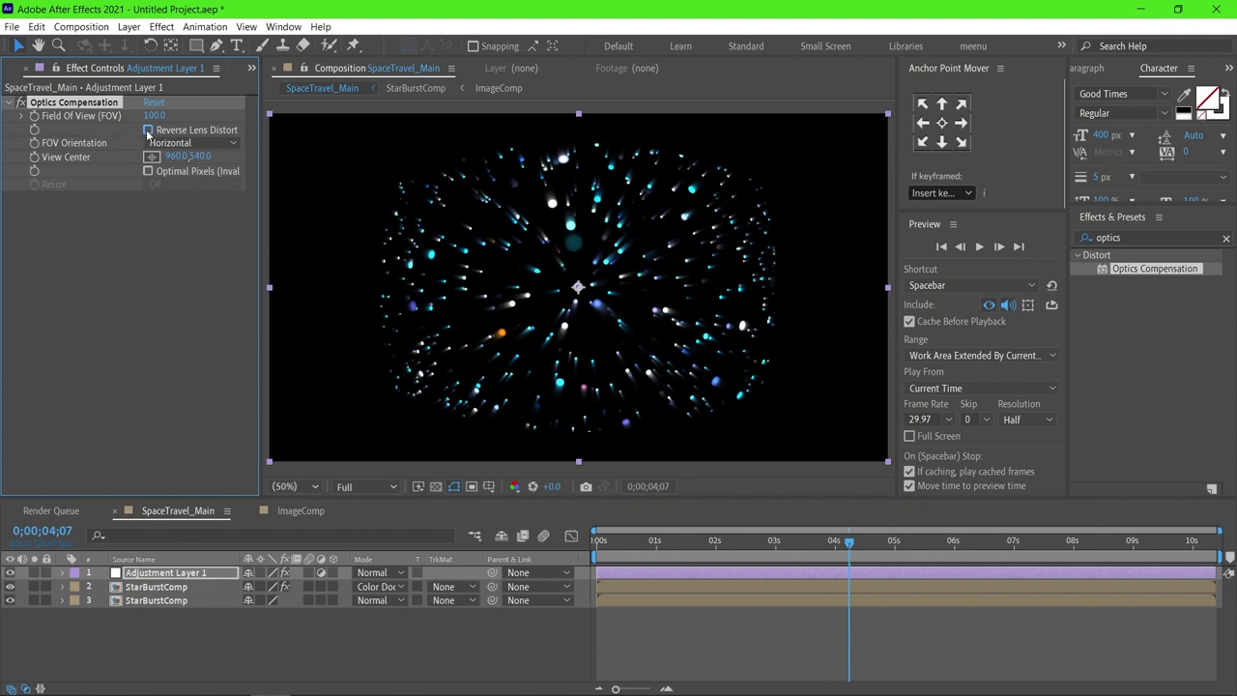
left_click(198, 143)
left_click(198, 190)
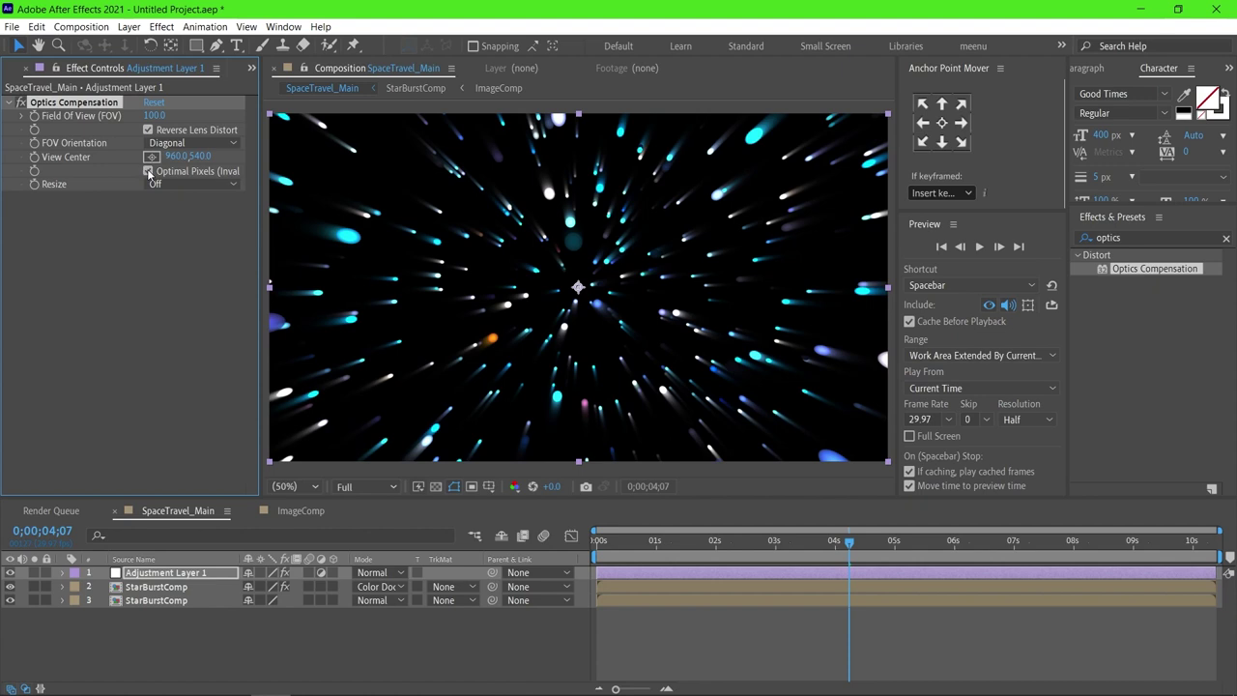
left_click_drag(155, 115, 495, 78)
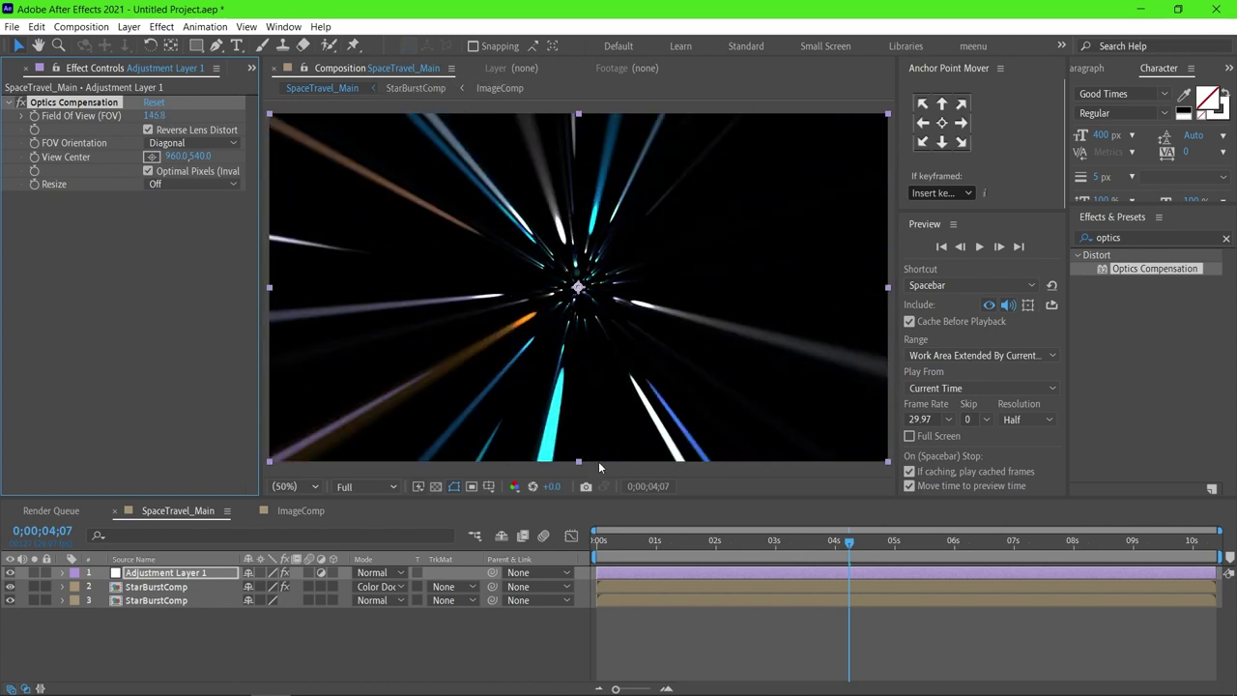
left_click_drag(608, 539, 571, 545)
Step: Preview the warp streaks, stop at 0;00;02;11, and deselect the adjustment layer
key("space")
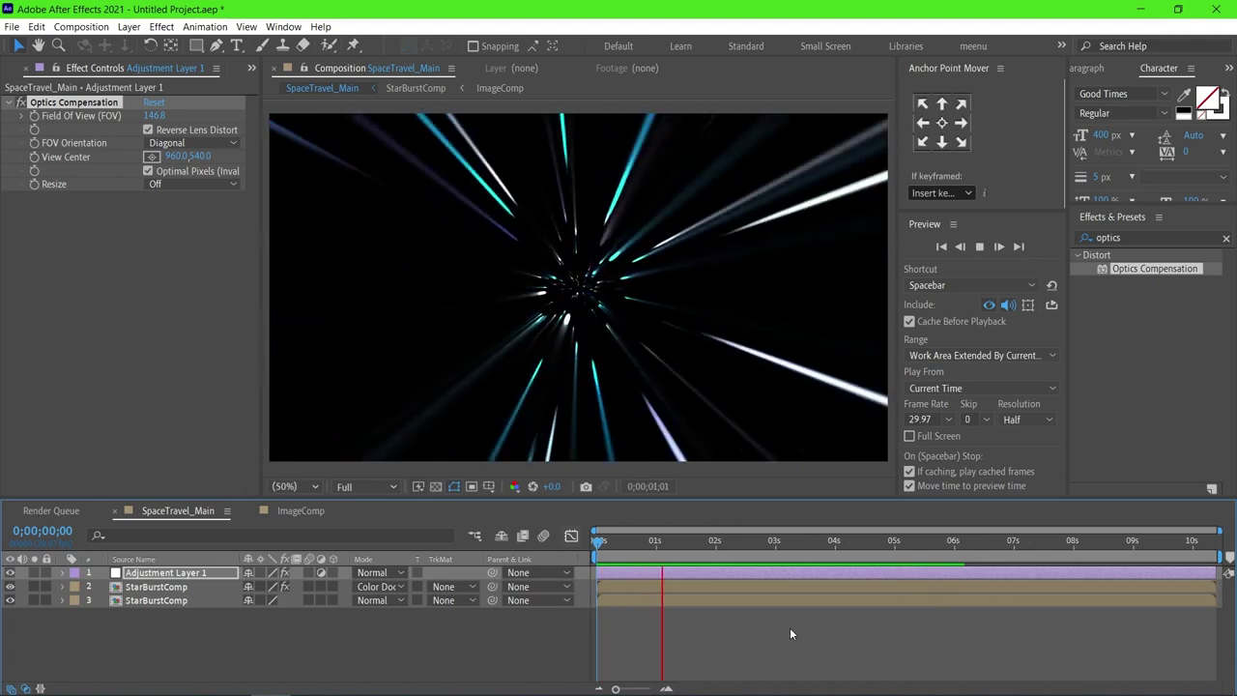
key("space")
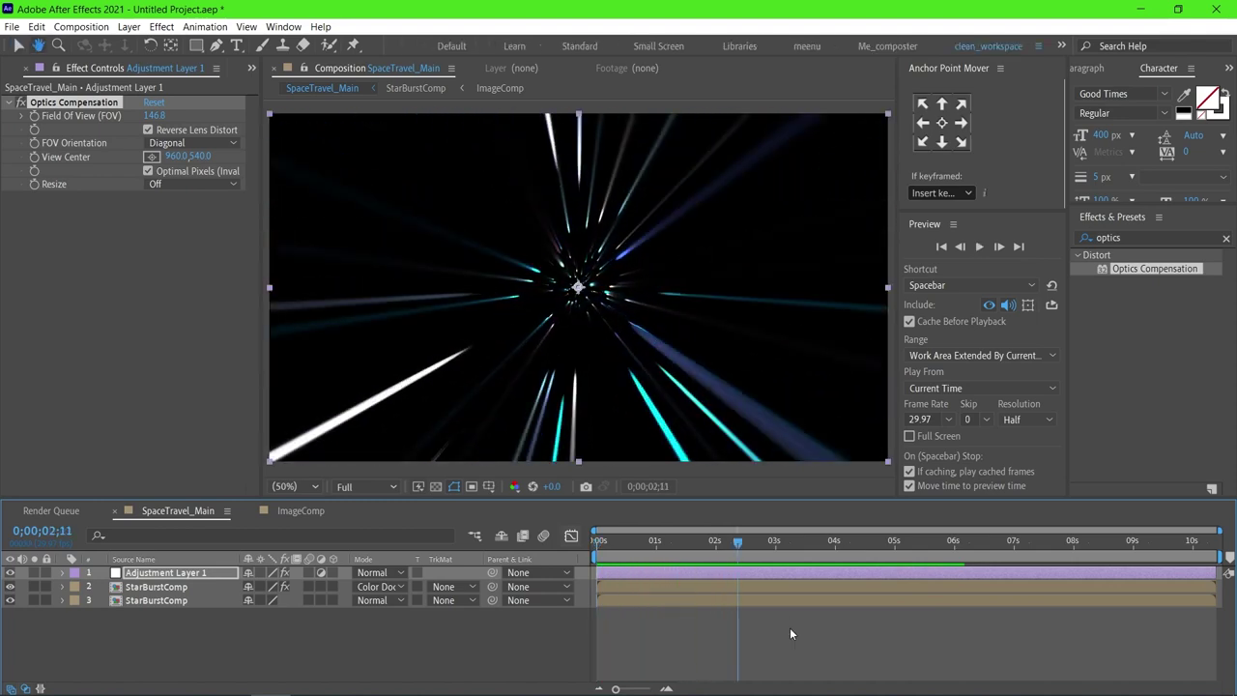
left_click(219, 641)
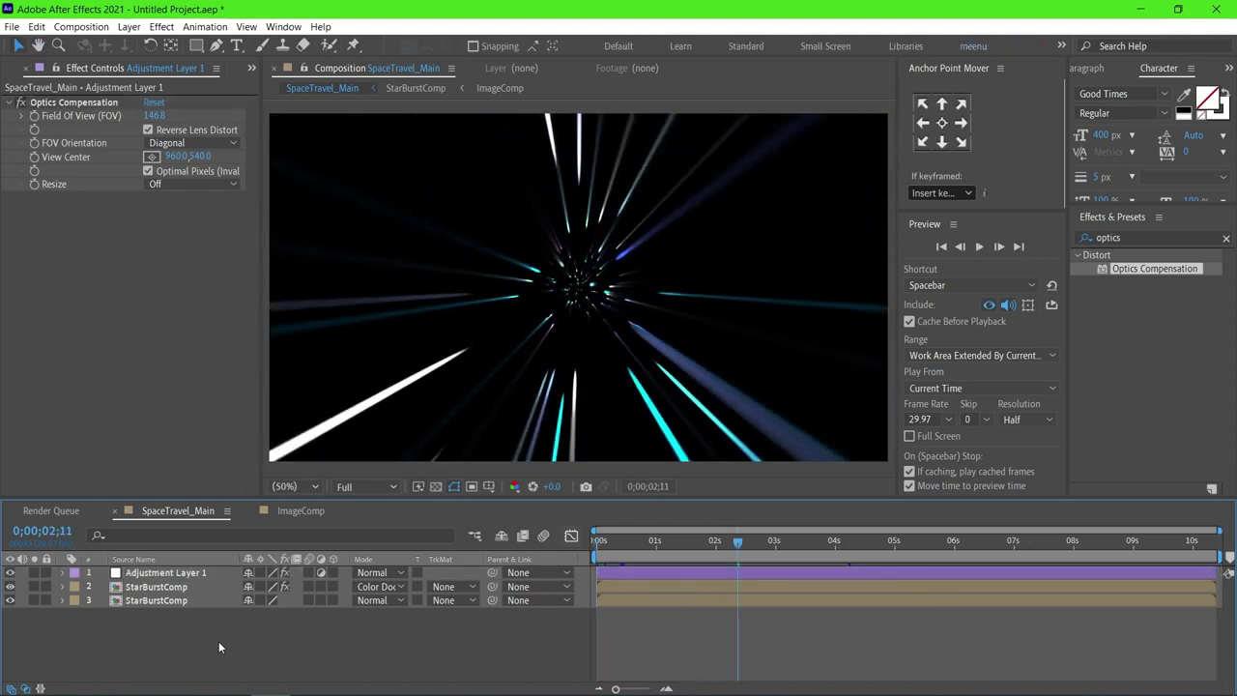
right_click(218, 641)
Step: Create a new 1920×1080 black solid in SpaceTravel_Main
mouse_move(295, 476)
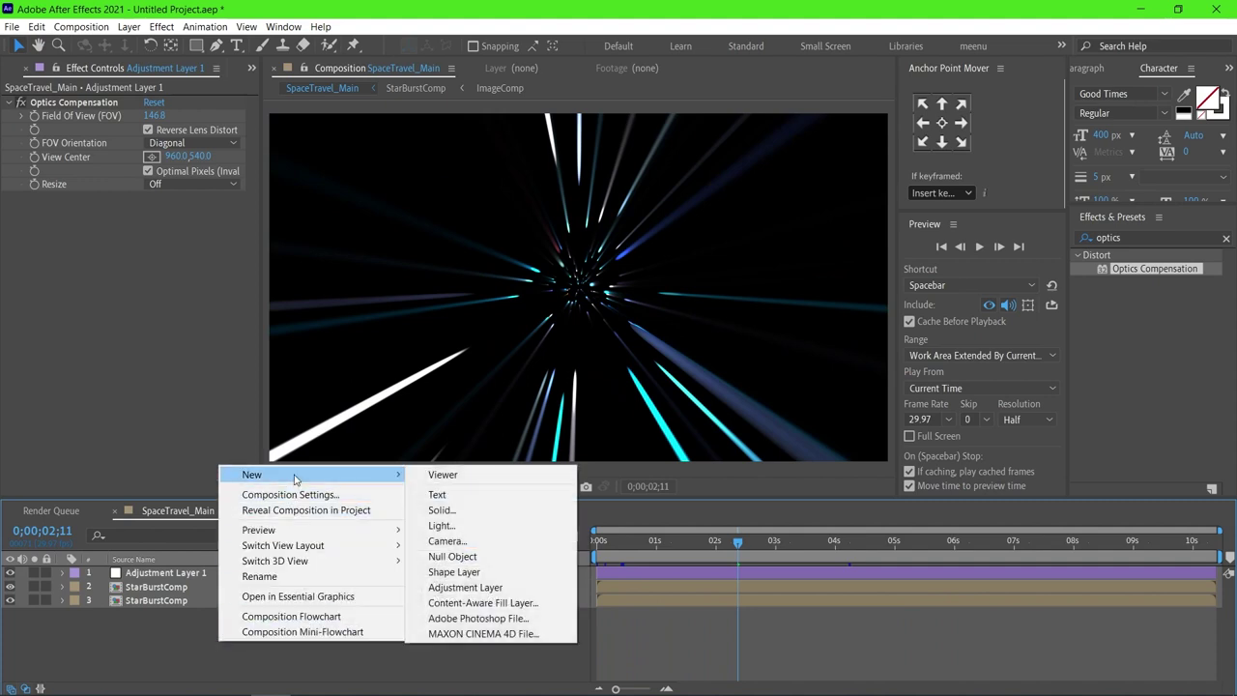
left_click(491, 508)
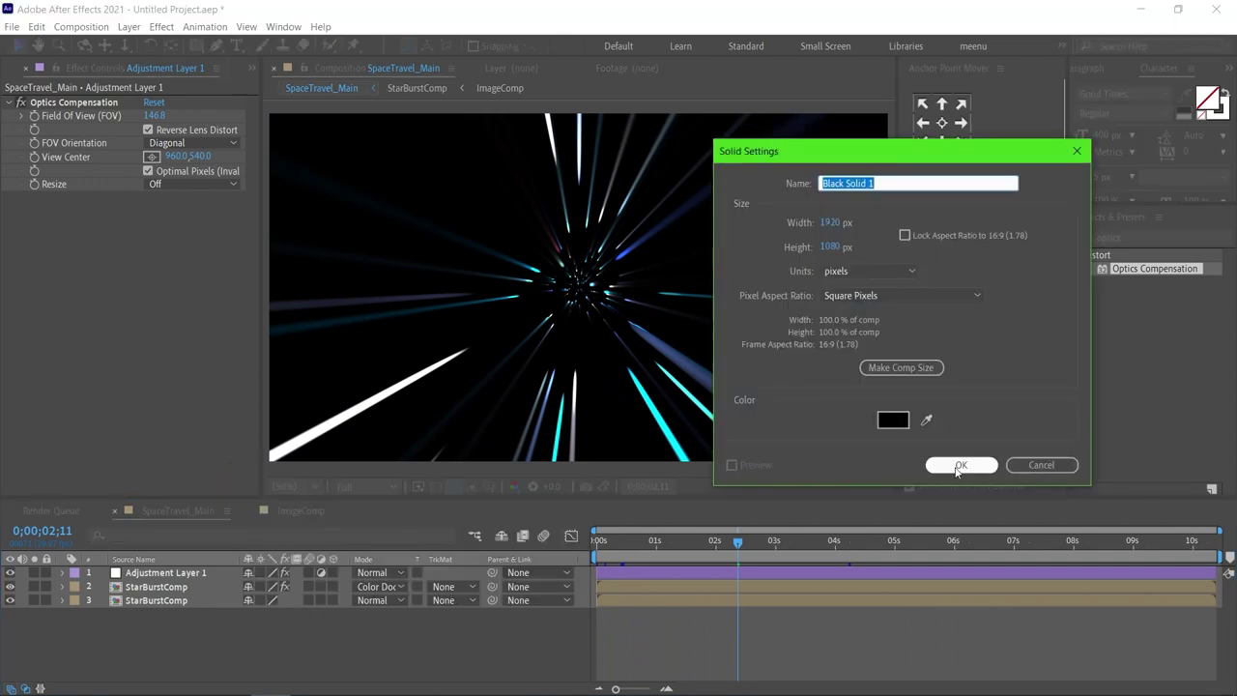
left_click(947, 468)
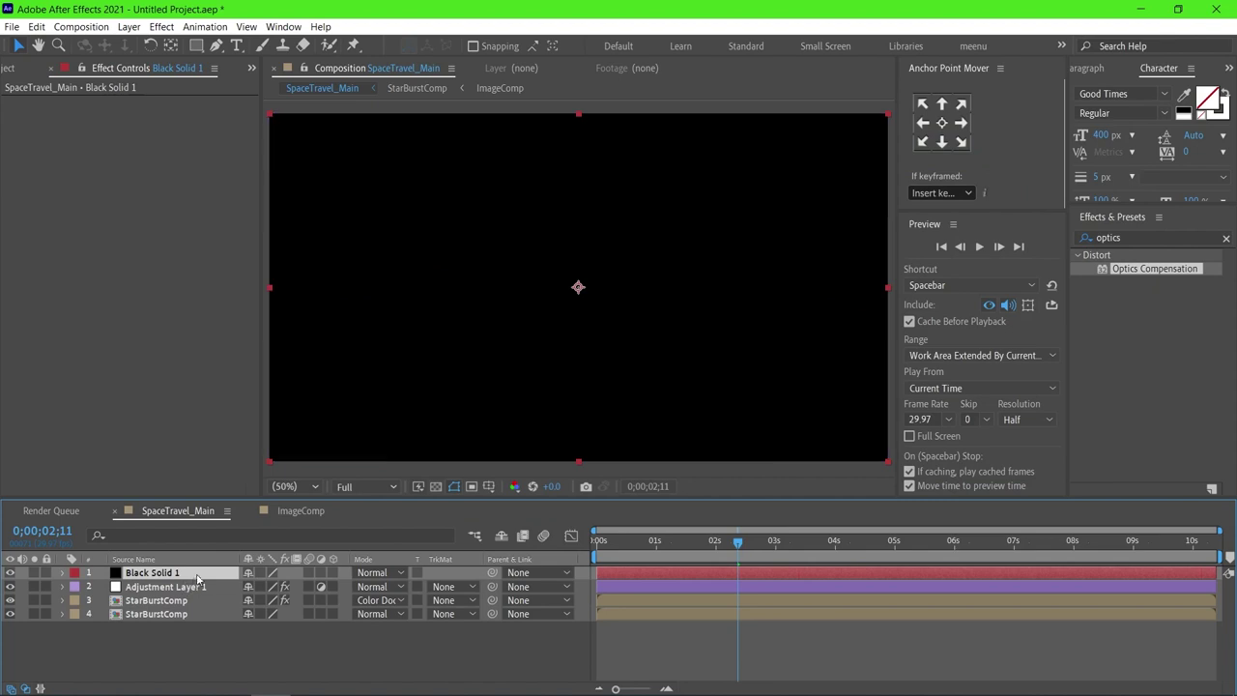
Step: Pre-compose Black Solid 1 into ParticlesComp and open that precomp for editing
right_click(197, 574)
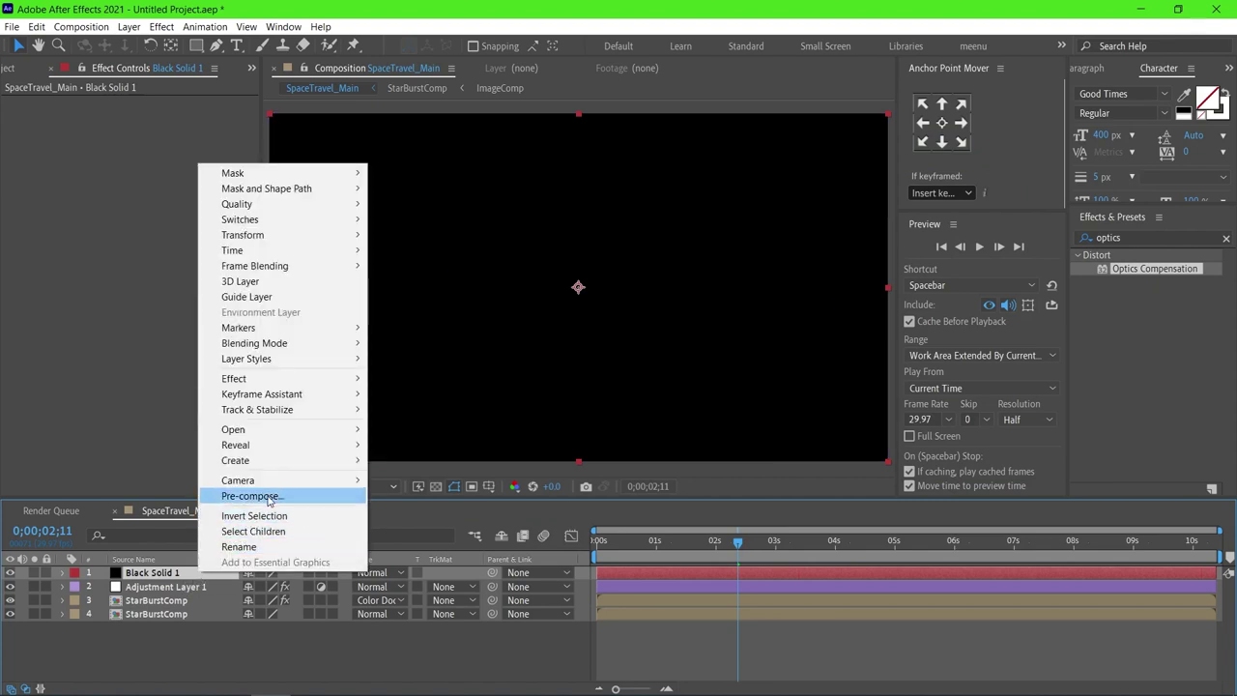
left_click(270, 497)
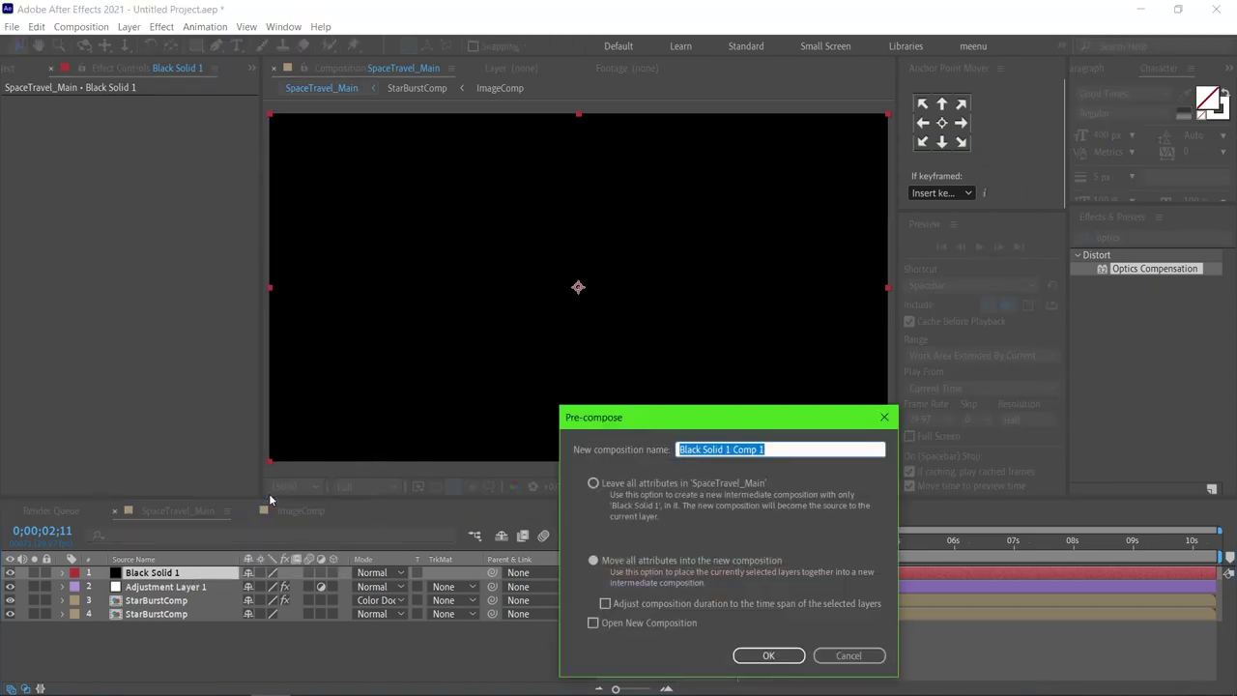
type("ParticlesComp")
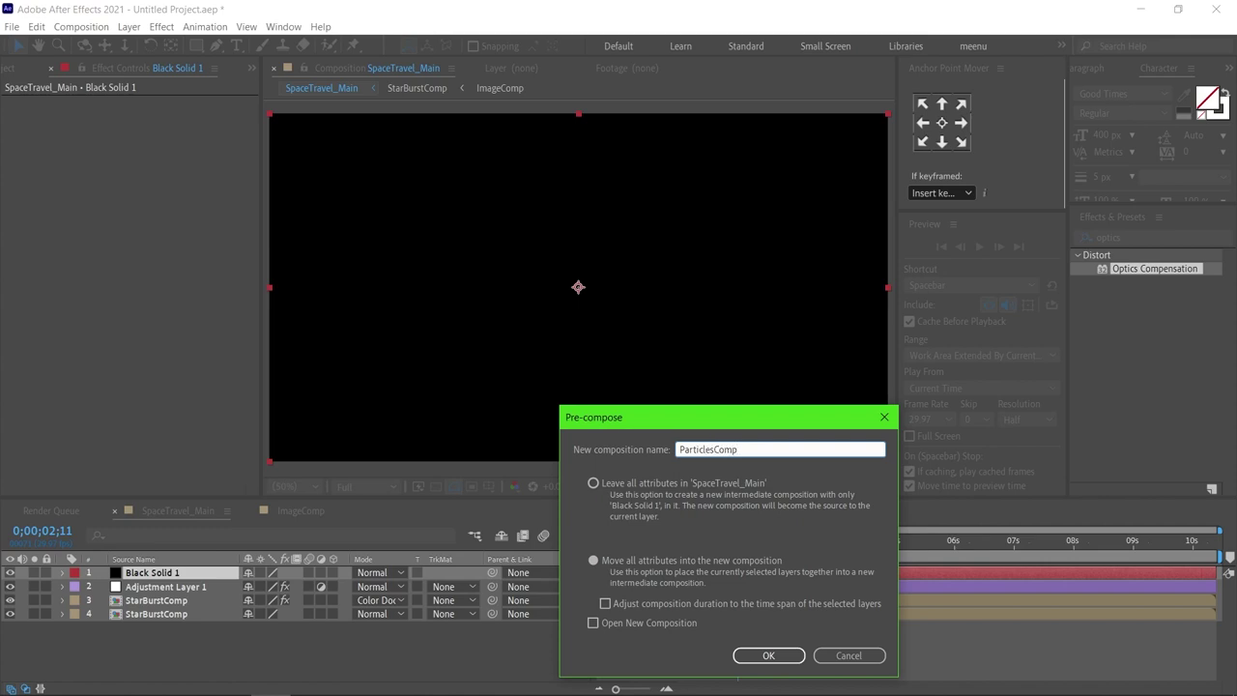
left_click(778, 653)
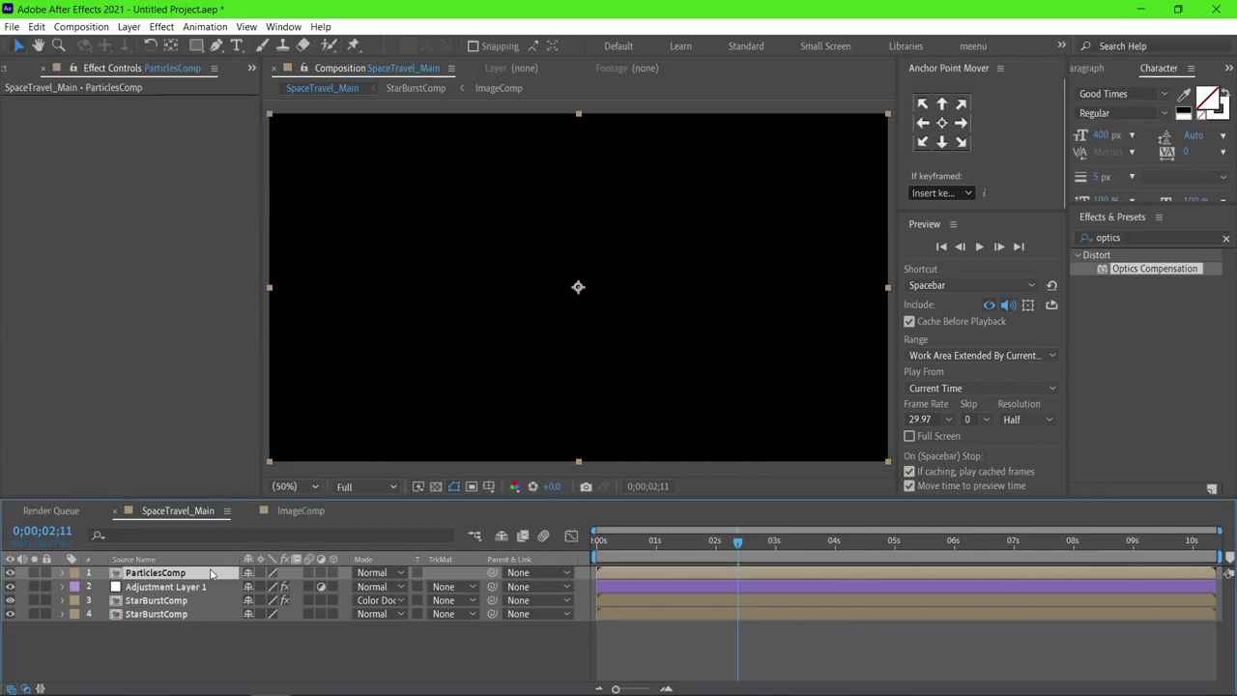
double_click(210, 573)
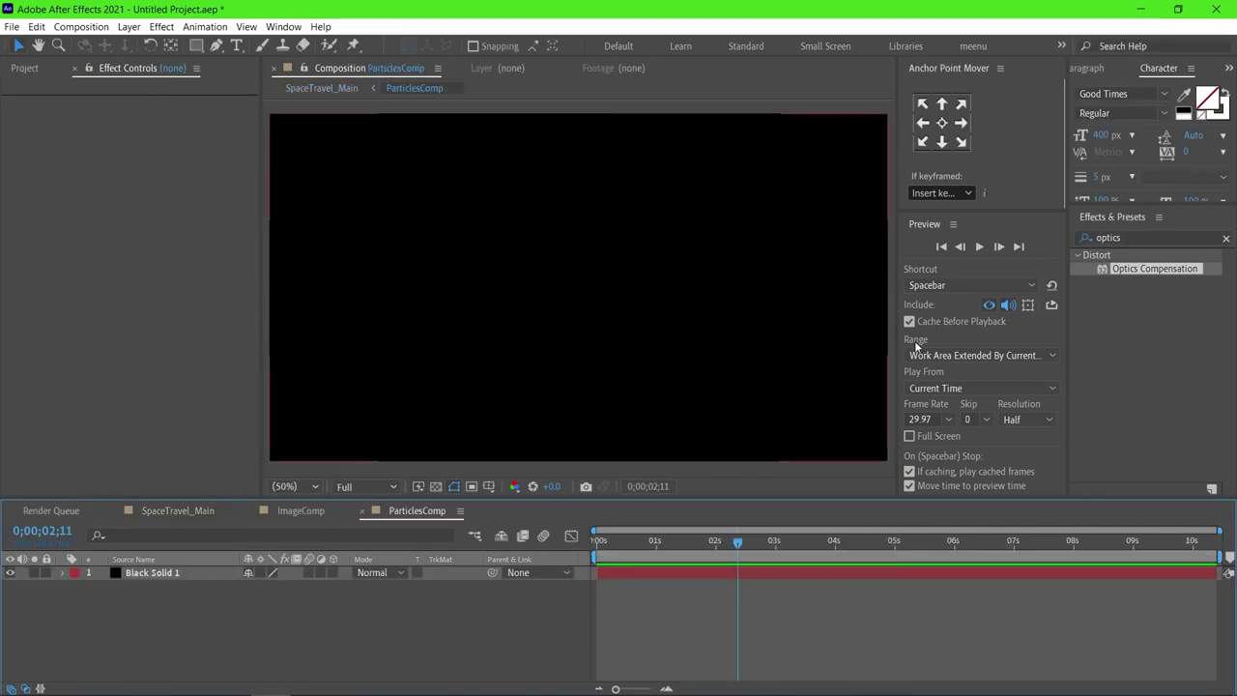
Step: Search 'partic' and apply CC Particle Systems II to Black Solid 1
left_click(1225, 238)
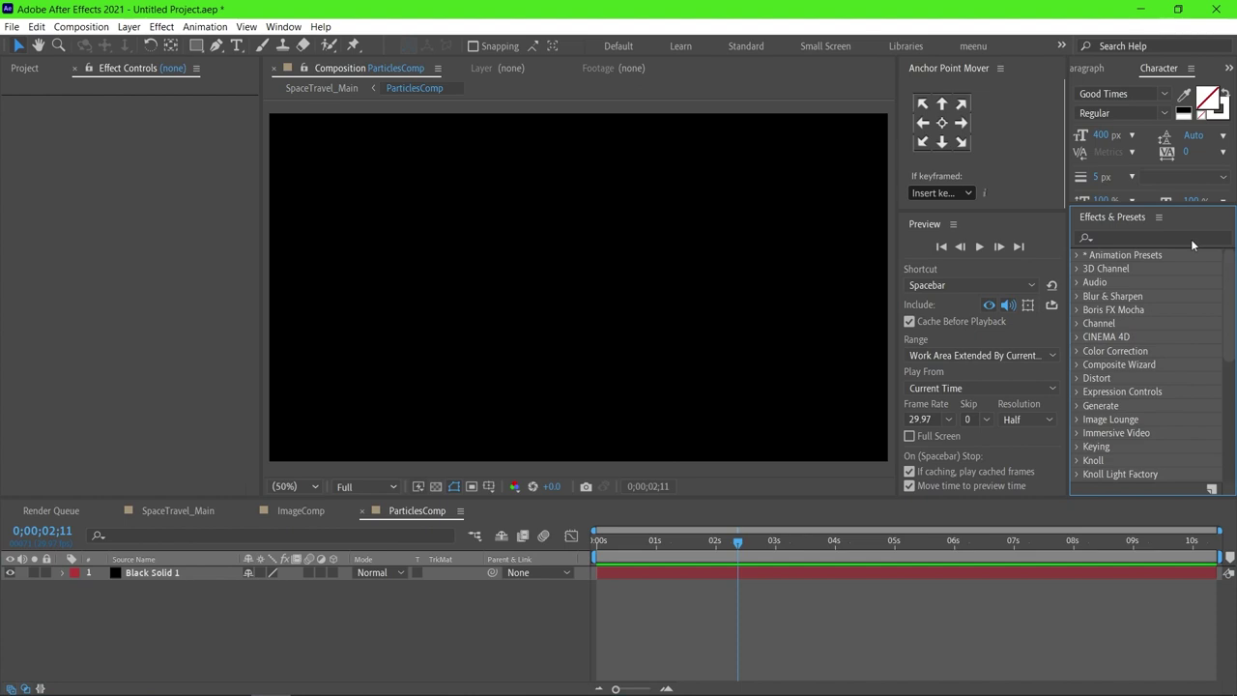
left_click(1190, 237)
type("partic")
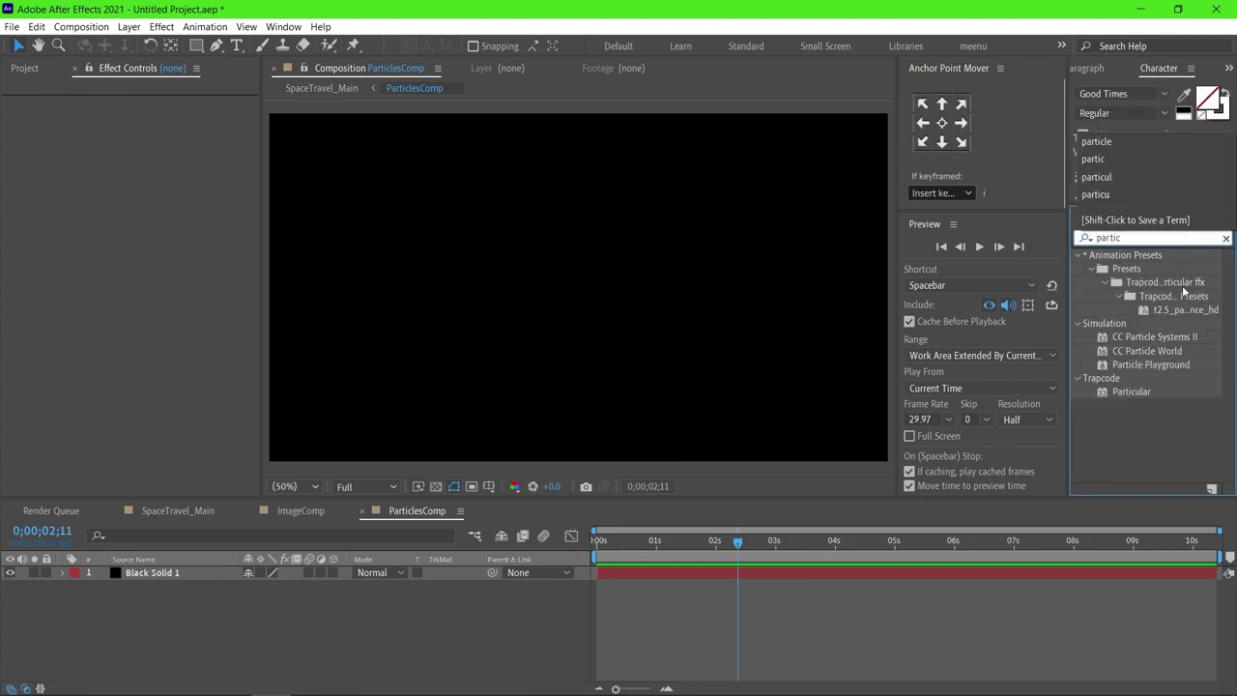
left_click_drag(1187, 336, 1036, 571)
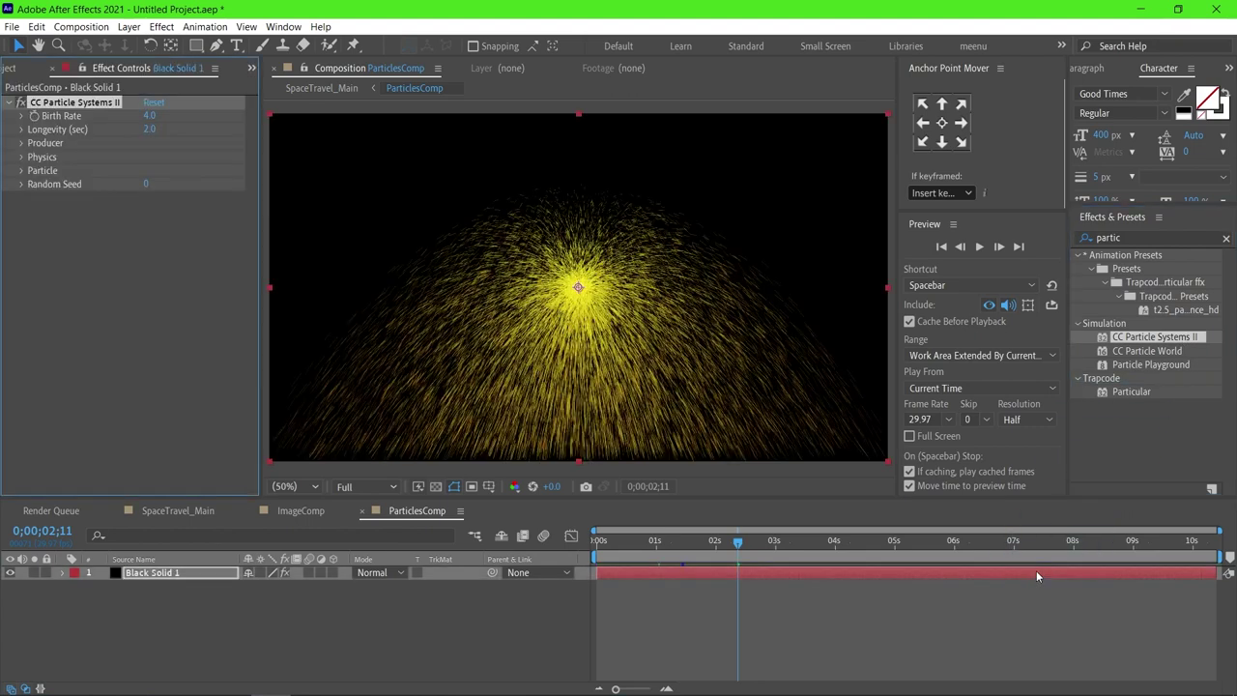
Step: Set the particle Birth Rate to 1 and Longevity to 1
left_click(149, 115)
key("Return")
left_click(149, 128)
type("1")
key("Return")
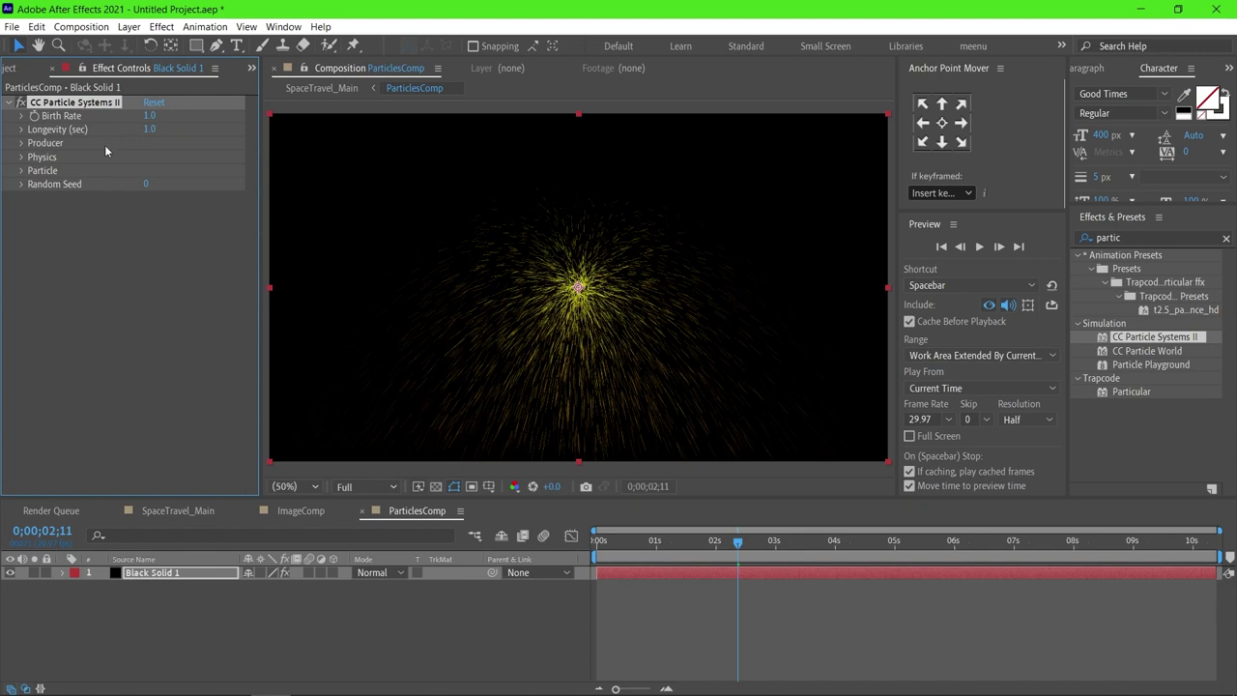
Step: Set the Physics Gravity to 0 and Velocity to 0.5
left_click(23, 158)
left_click(150, 211)
type("0")
key("Return")
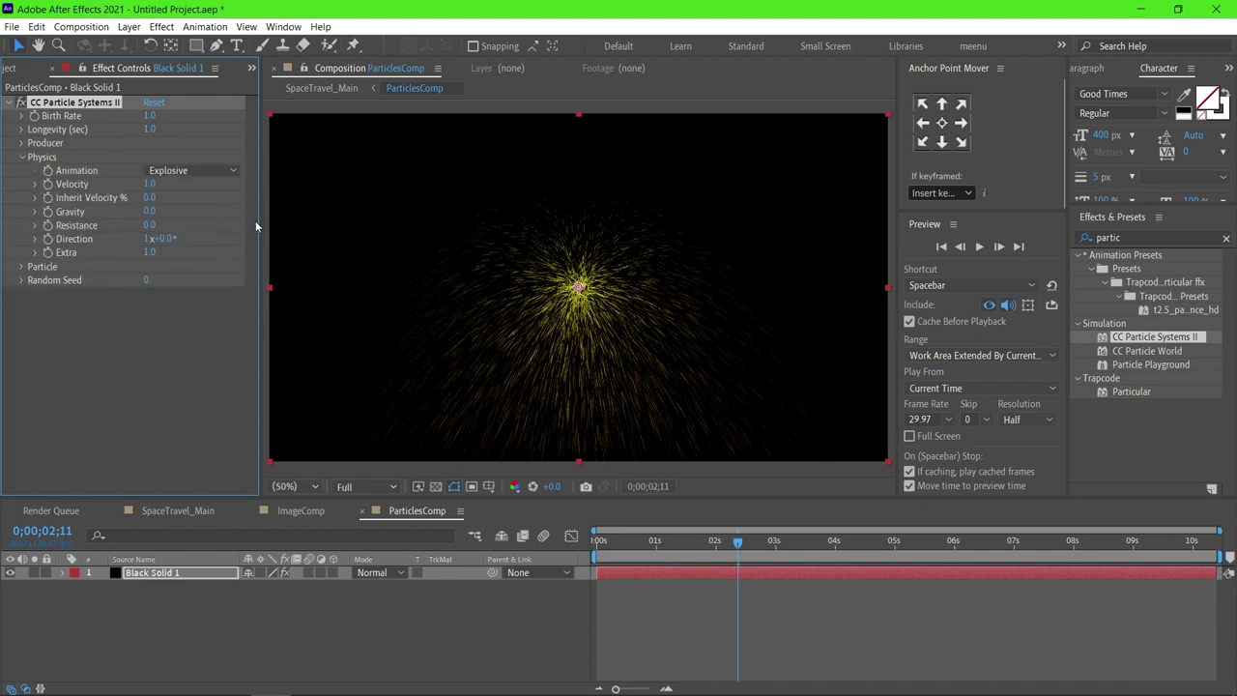
left_click(150, 184)
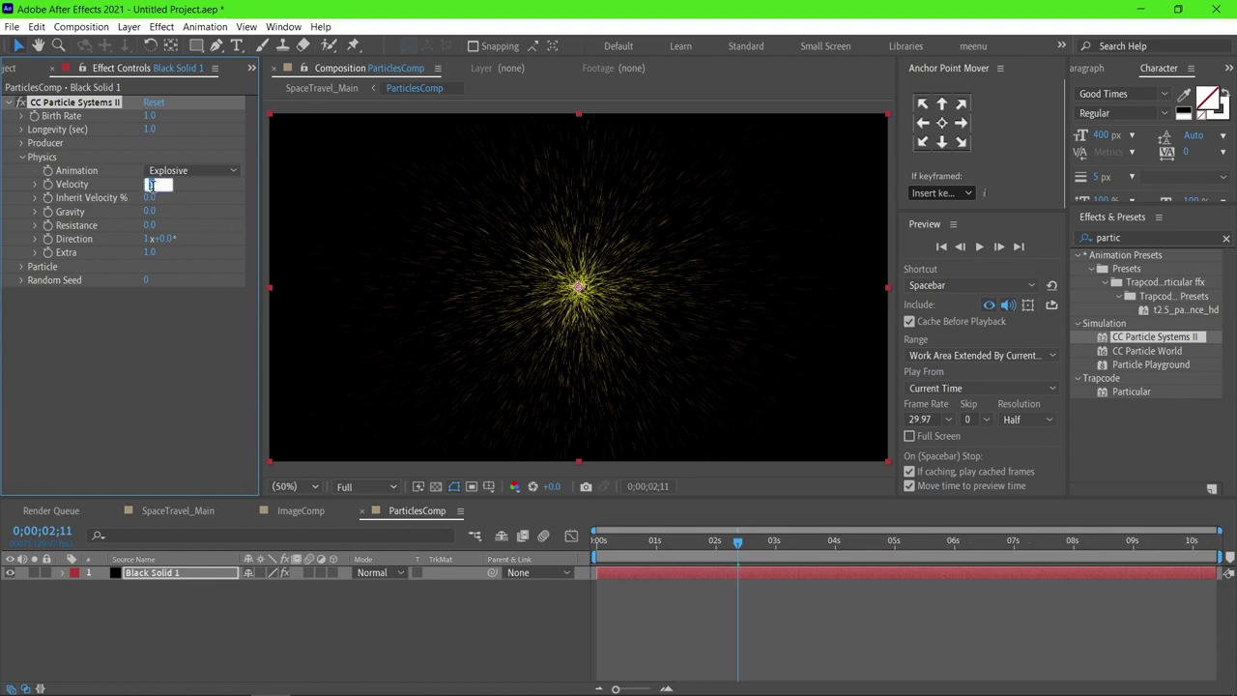
type("0.5")
key("Return")
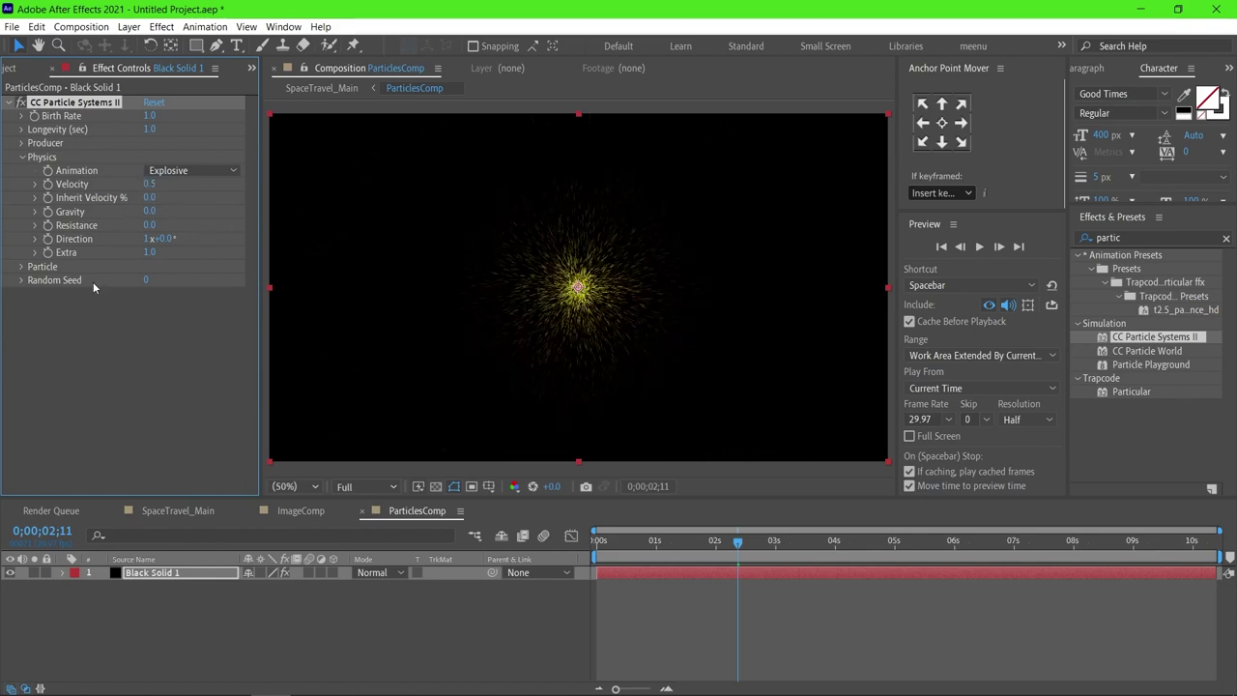
left_click(21, 267)
left_click(172, 281)
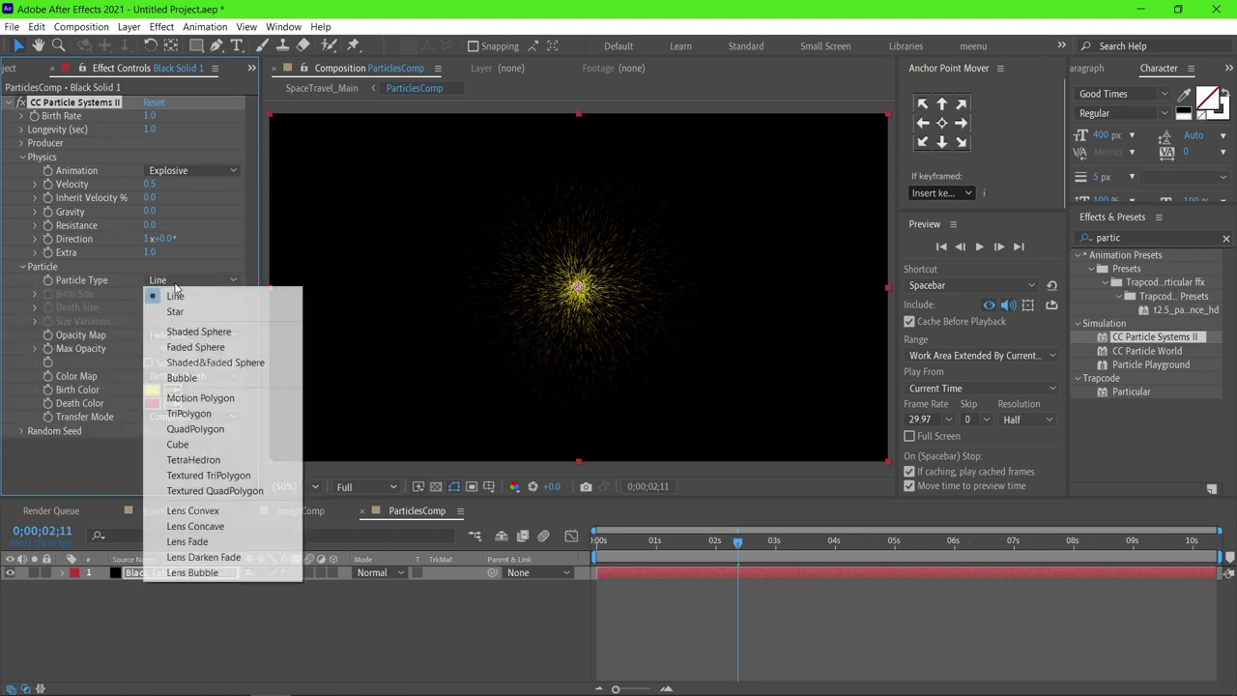
Step: Make particles Shaded&Faded Spheres with a white Birth Color and cyan Death Color
left_click(206, 363)
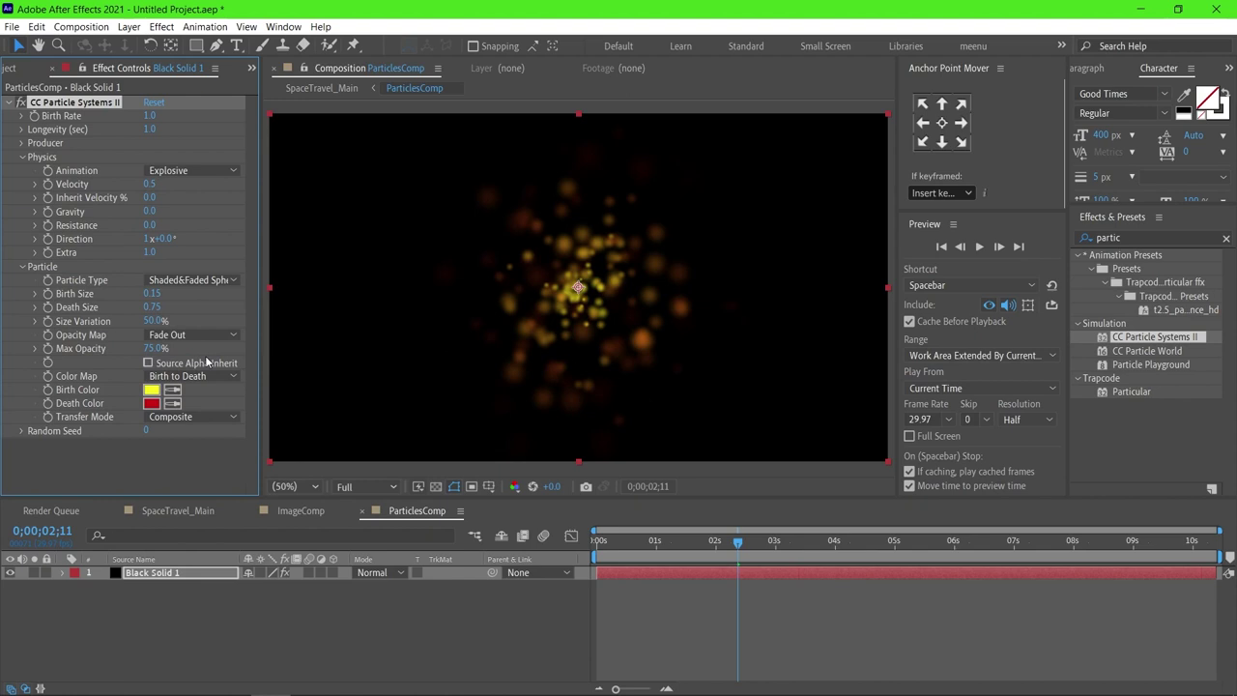
left_click(152, 389)
left_click(781, 400)
left_click(1069, 380)
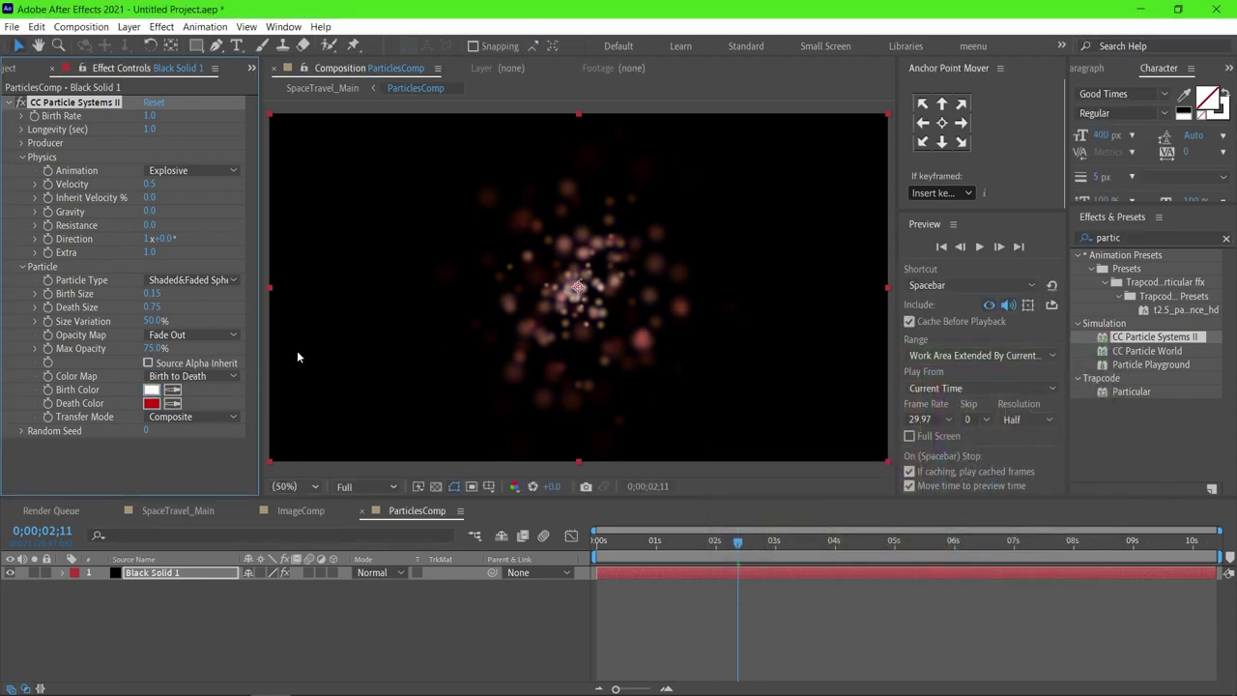
left_click(152, 403)
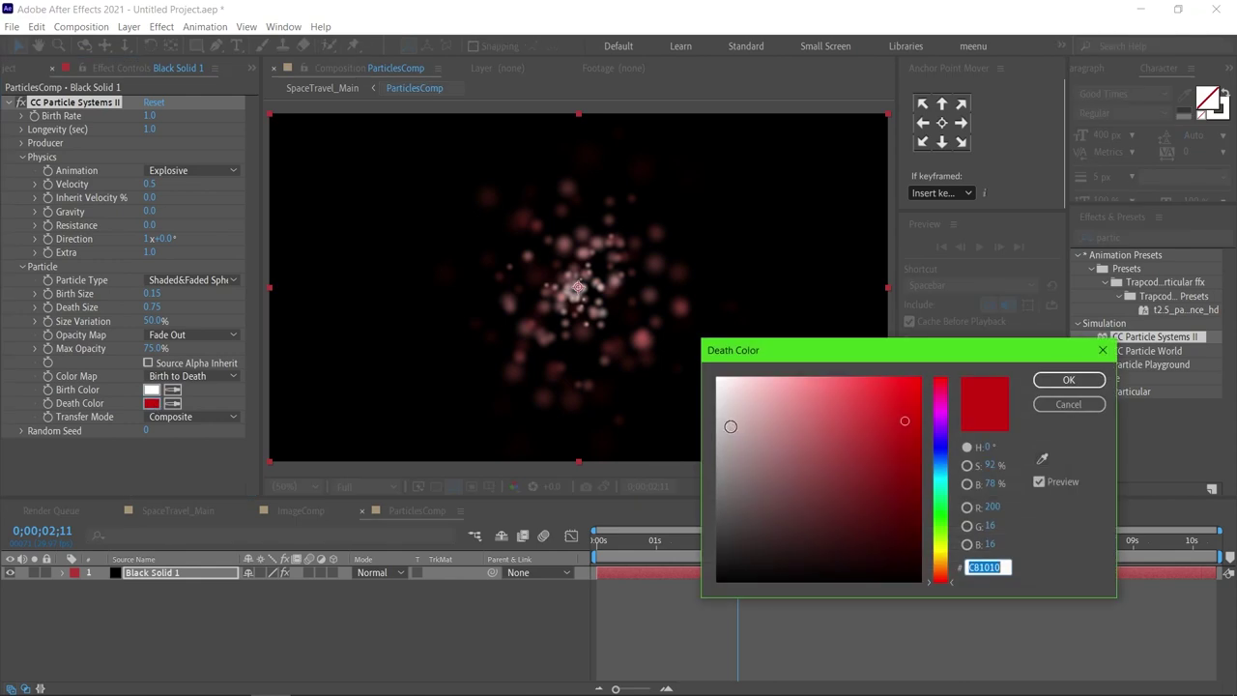
left_click(939, 480)
left_click(914, 383)
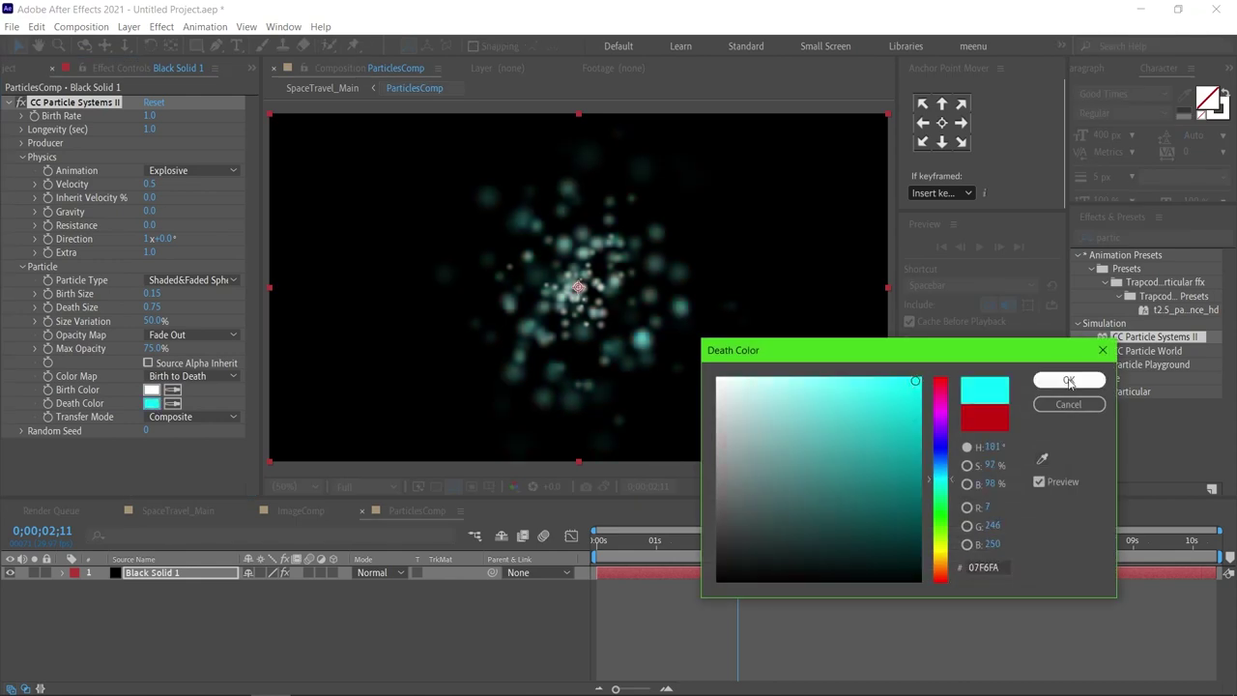
left_click(1069, 380)
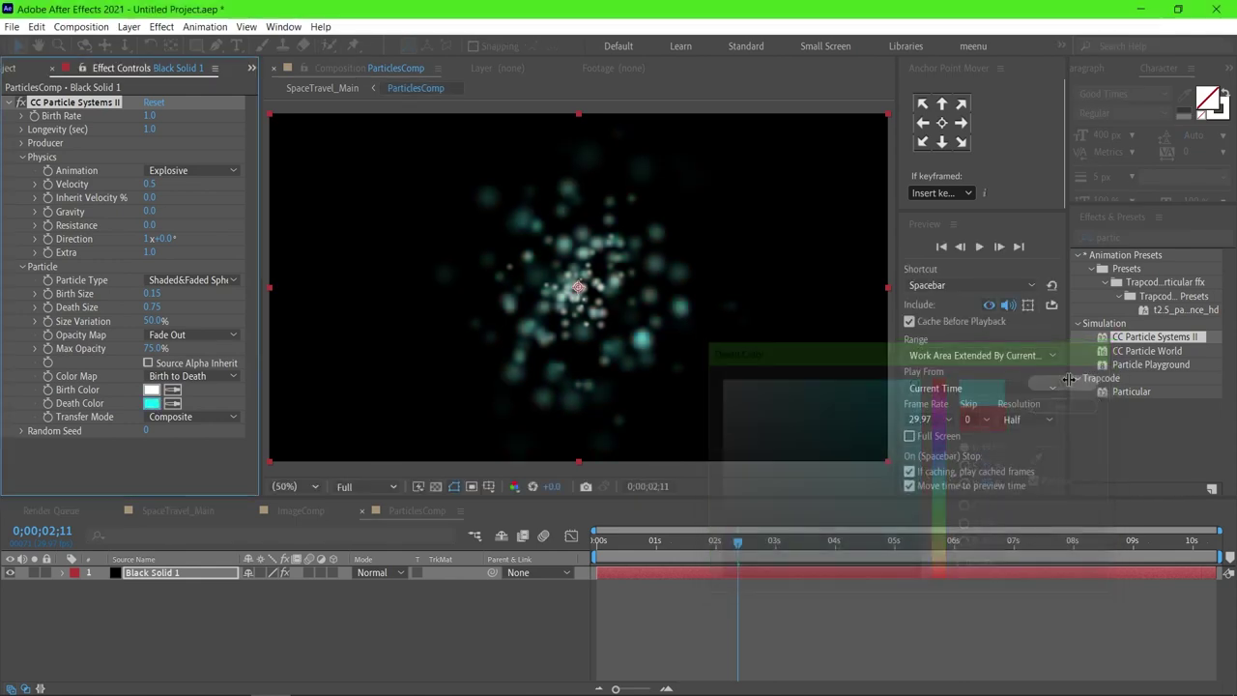
Step: Set Transfer Mode to Add, Birth Size 0.80 and Death Size 0.3
left_click(210, 418)
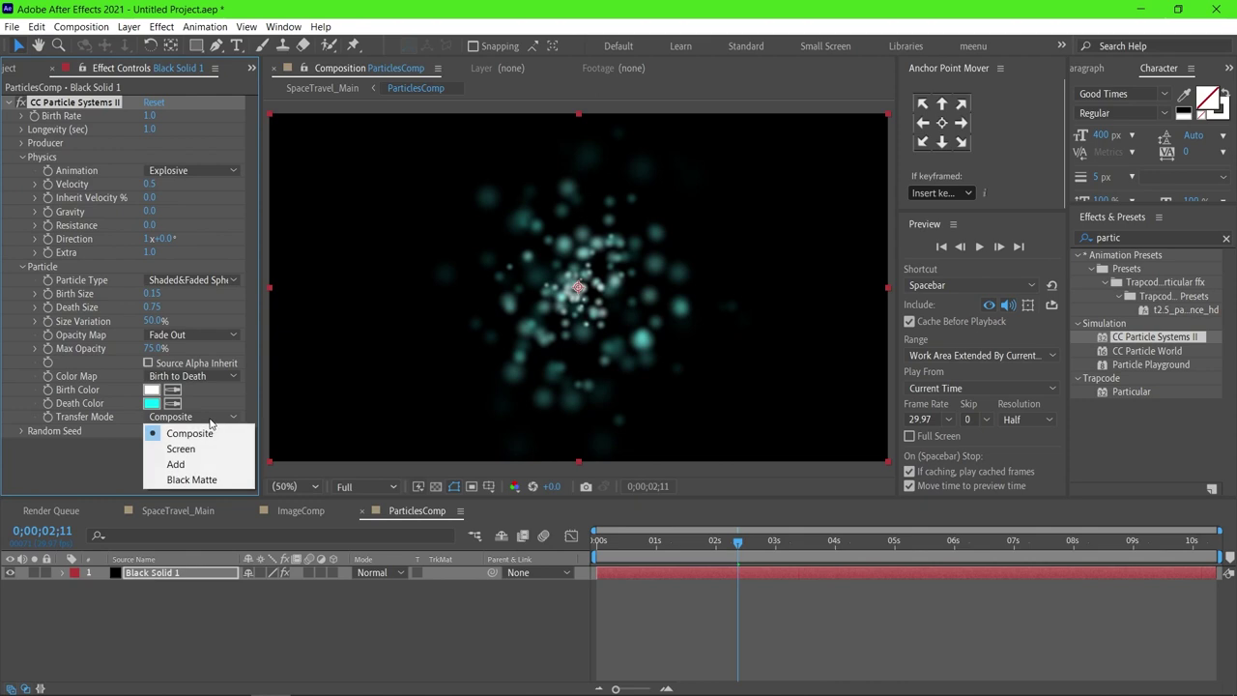
left_click(205, 468)
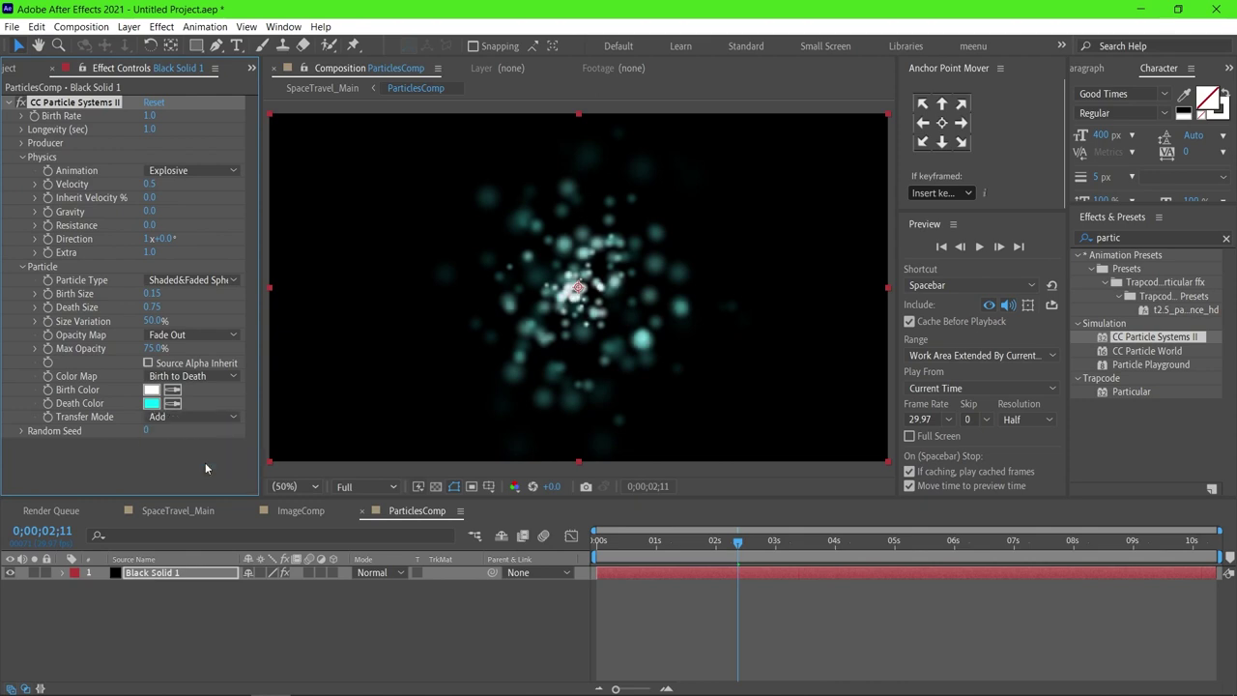
left_click(154, 293)
type("0")
key("Return")
left_click(154, 307)
type("0")
key("Return")
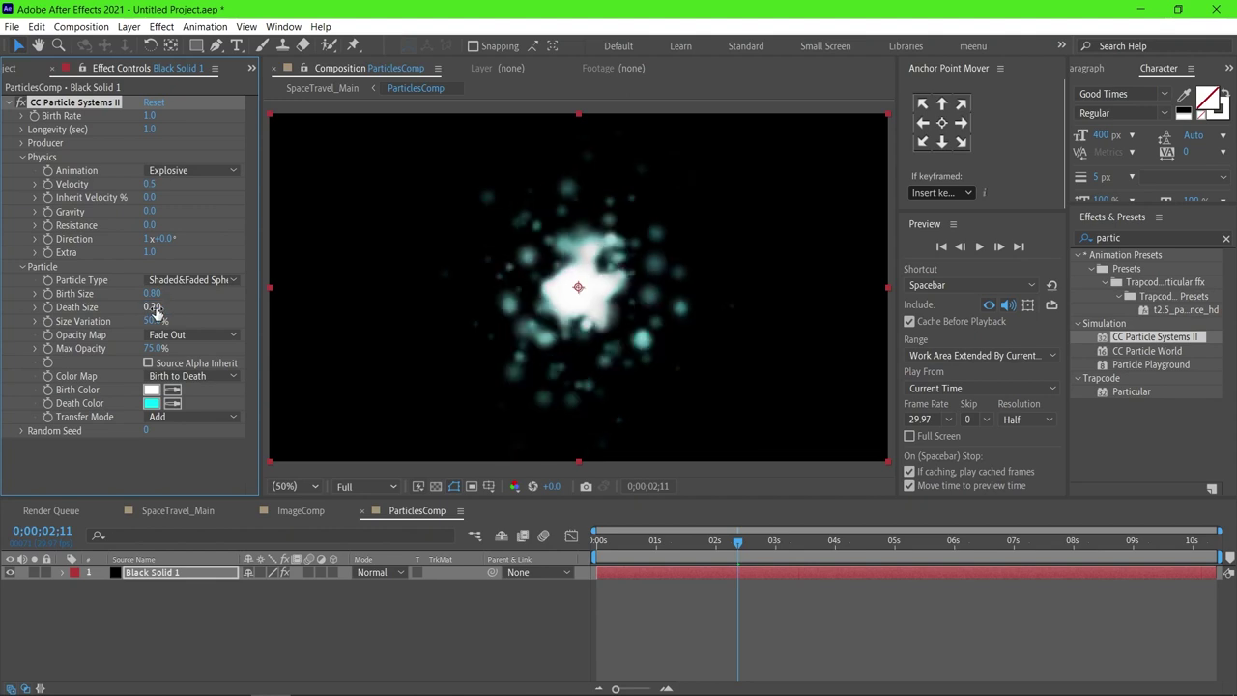
Step: Lower the particle Death Size to 0.20 and preview the burst from the start
left_click_drag(154, 307, 144, 307)
left_click_drag(629, 541, 598, 541)
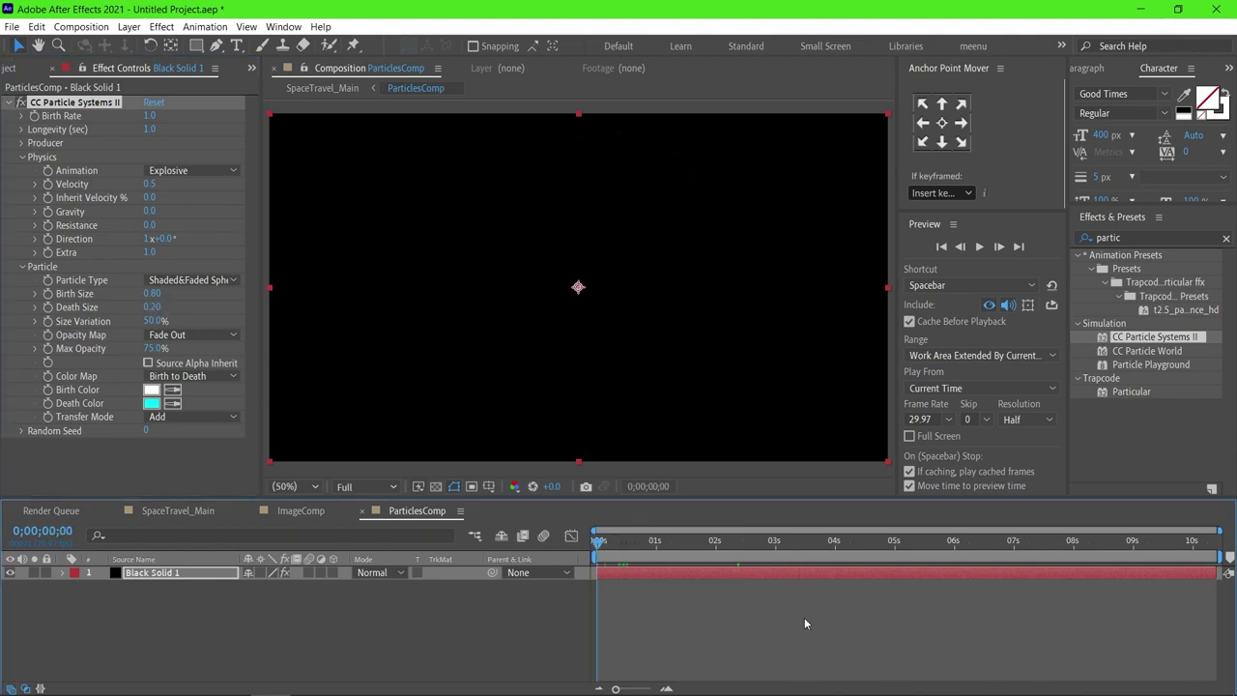
key("space")
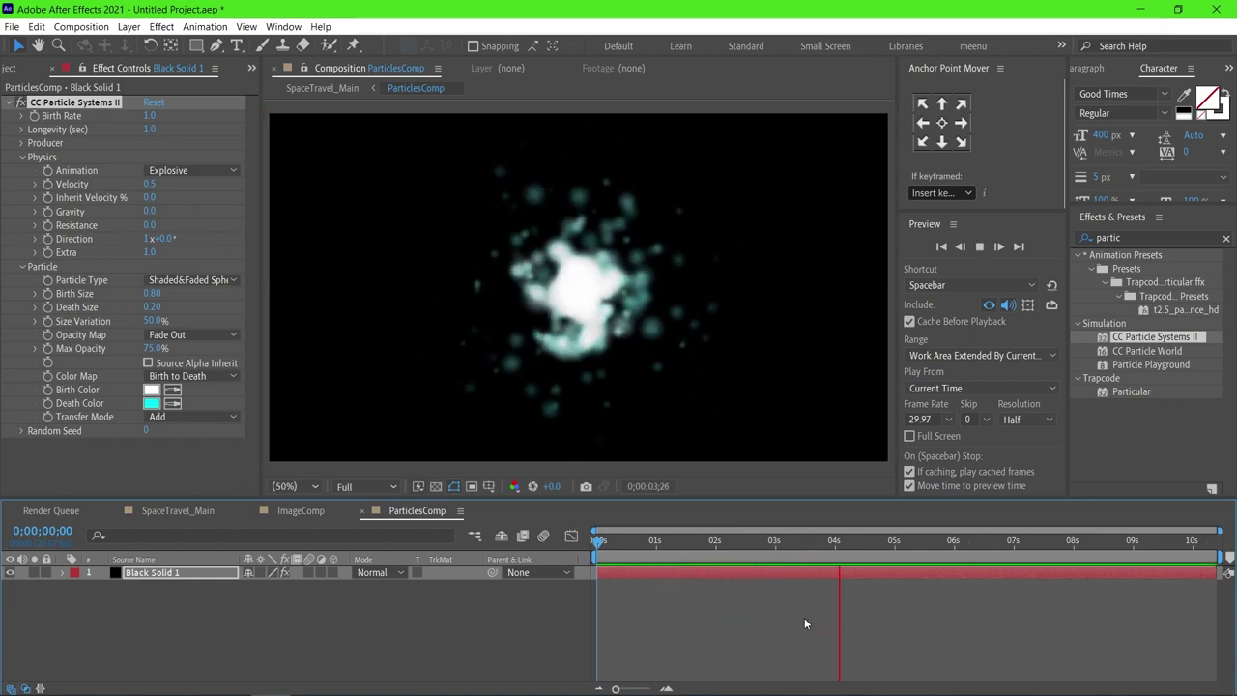
key("space")
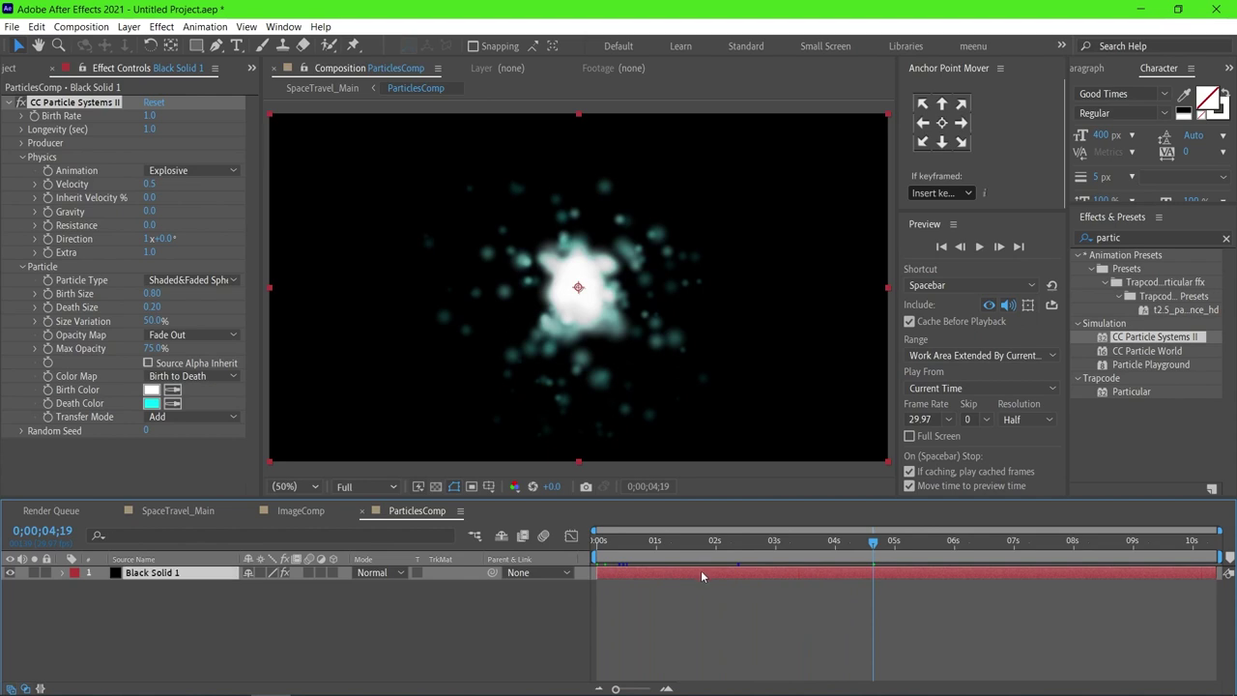
key("Return")
Step: Extend Black Solid 1 to the timeline's end and preview the particle burst again
left_click_drag(1115, 573, 1219, 572)
left_click_drag(639, 543, 565, 563)
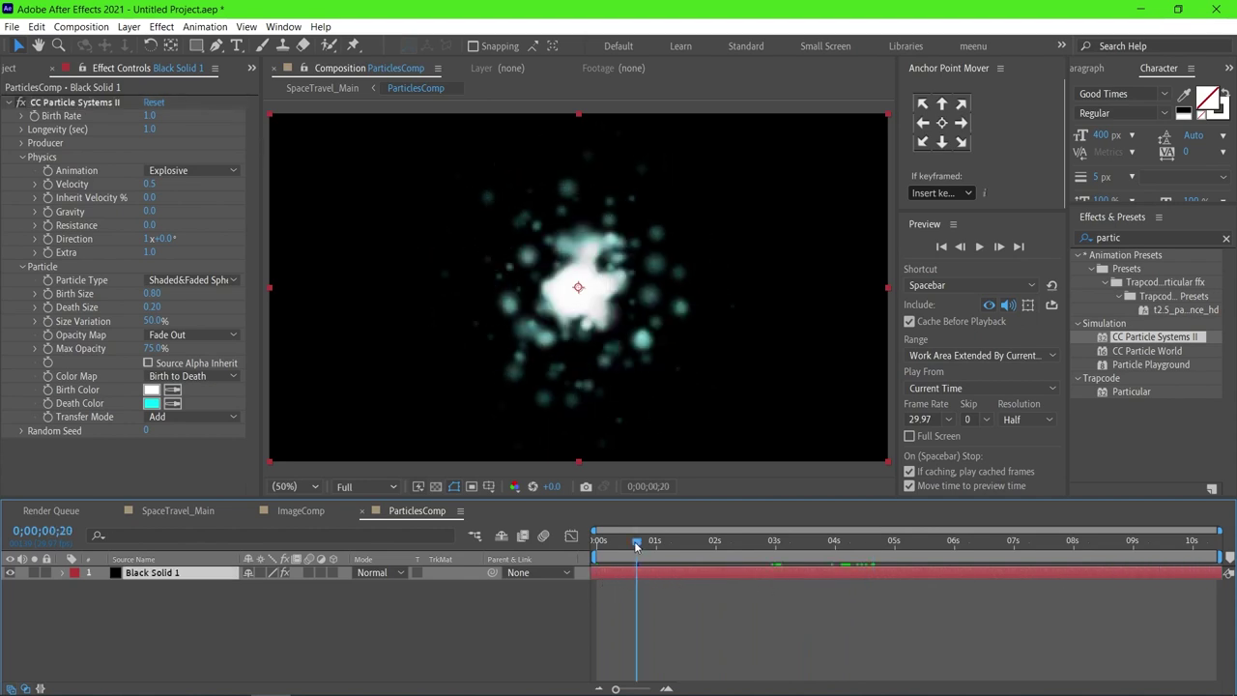
key("space")
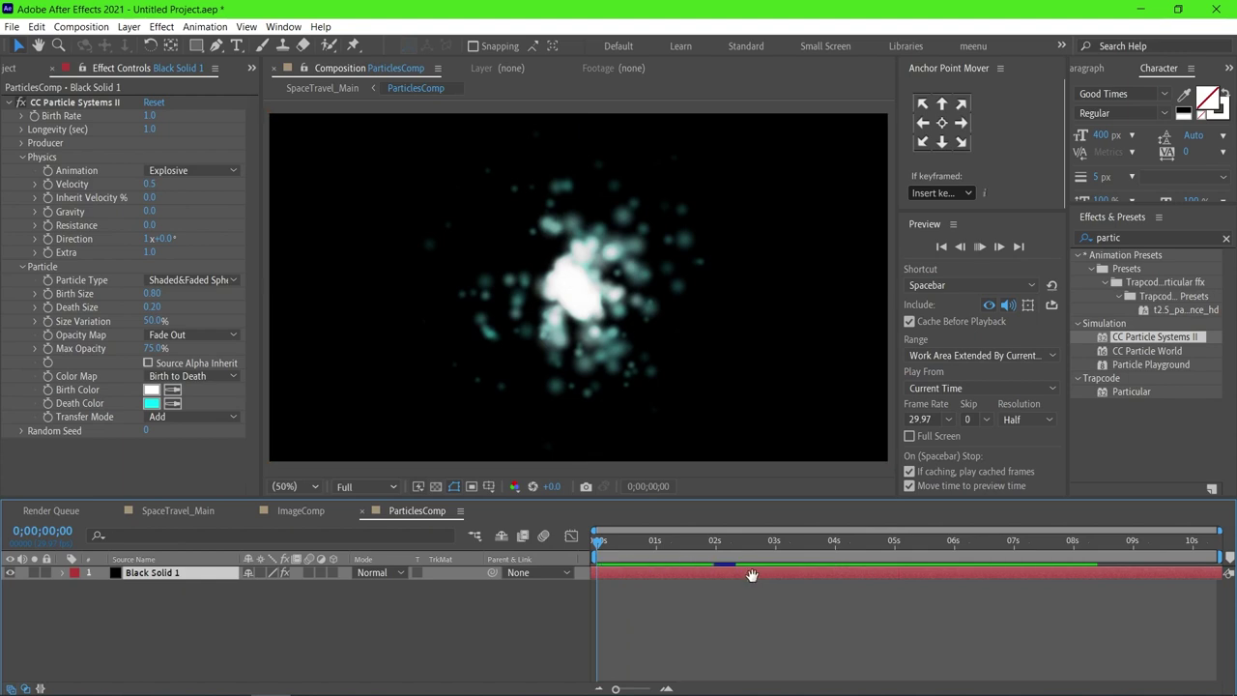
key("space")
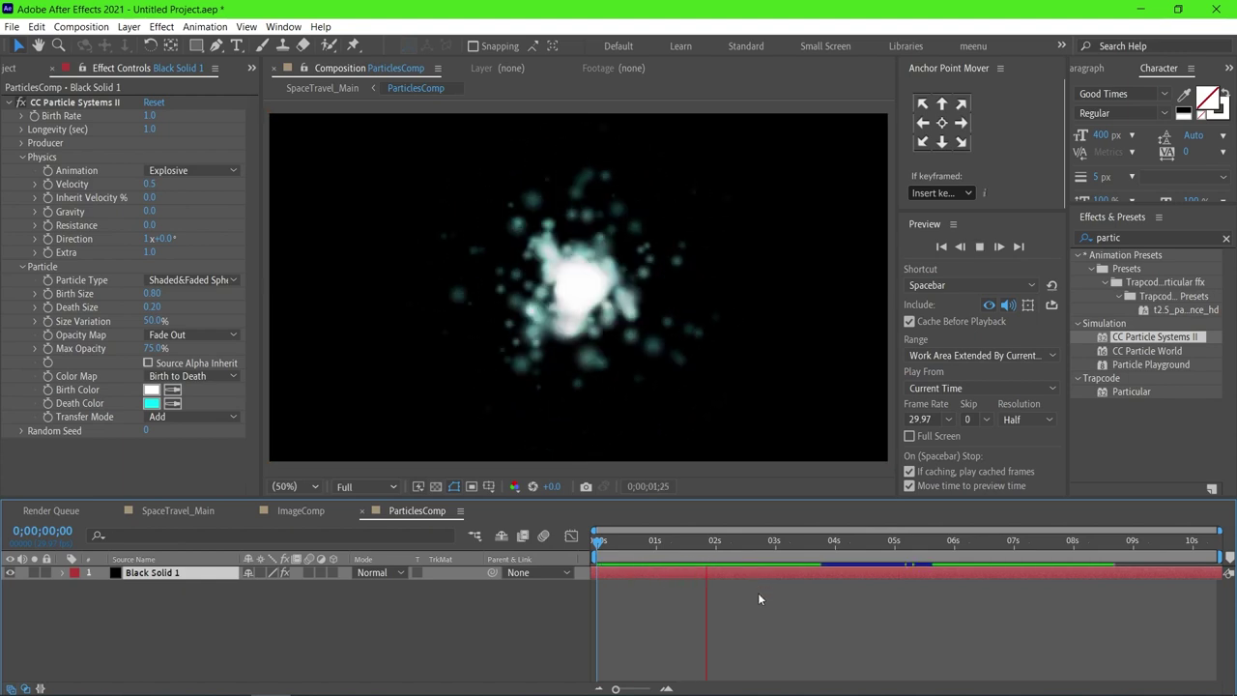
key("space")
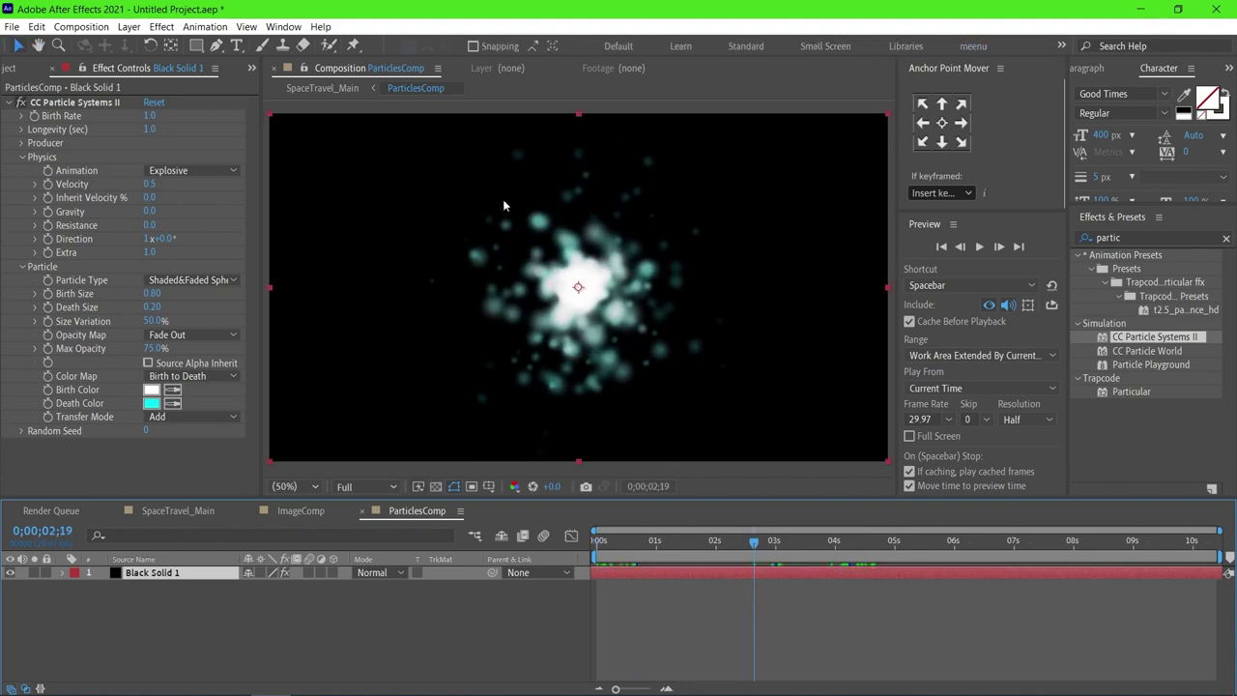
left_click(331, 89)
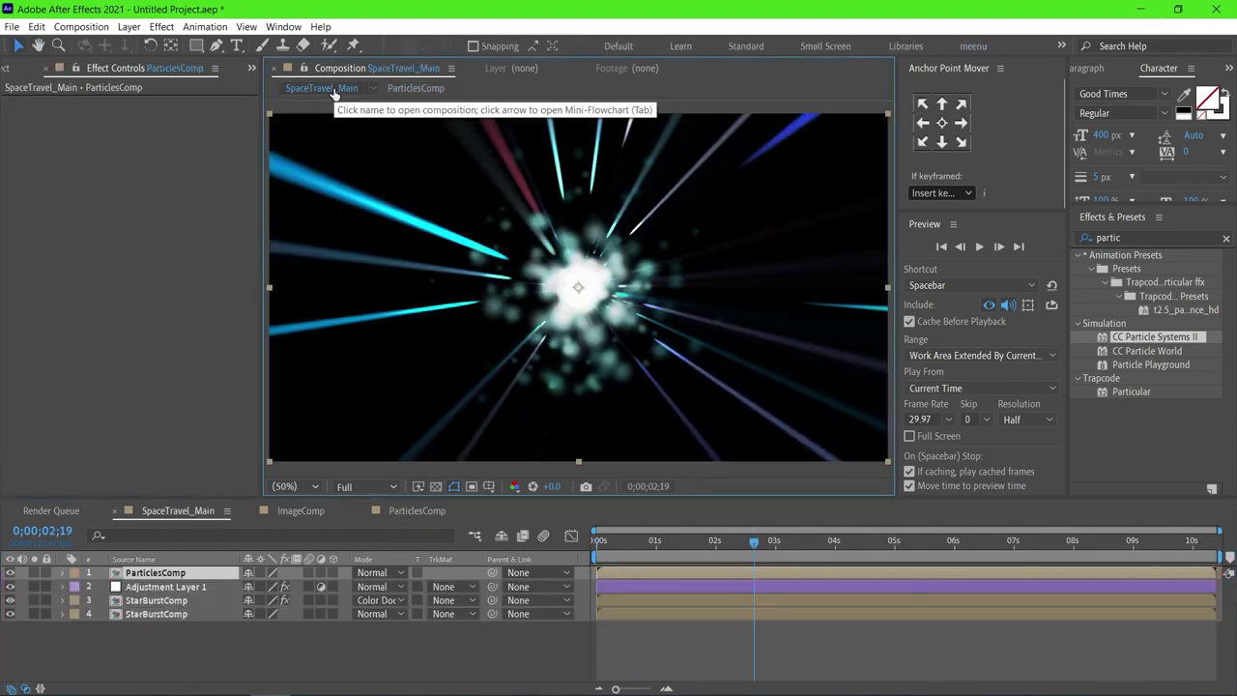
Step: Move ParticlesComp below Adjustment Layer 1, preview the warp, then switch to the custom workspace
left_click(164, 575)
left_click_drag(164, 575, 167, 598)
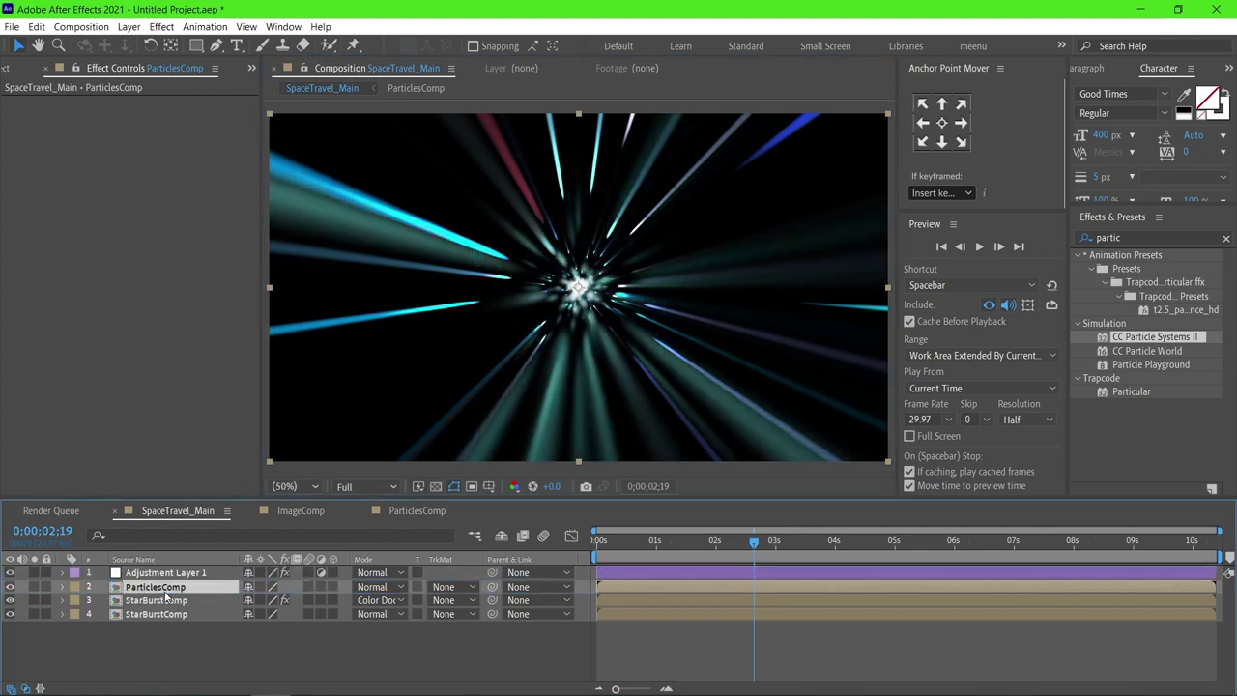
left_click_drag(642, 540, 552, 544)
key("space")
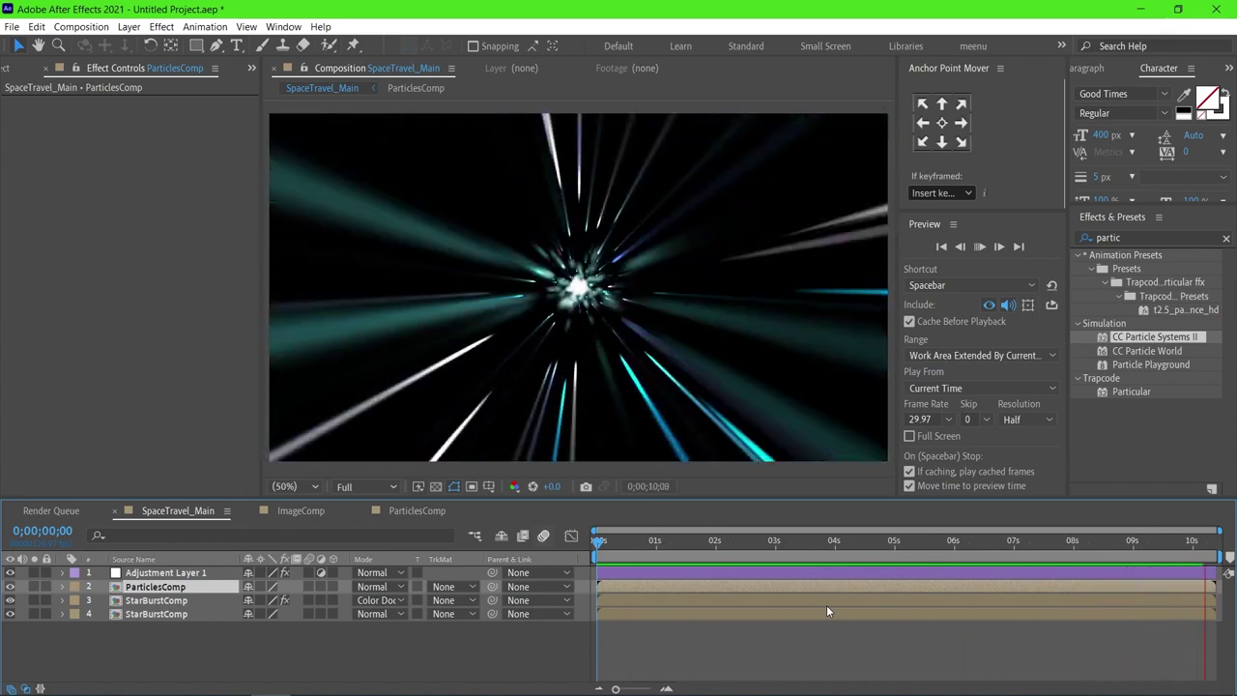
key("space")
key("shift+F10")
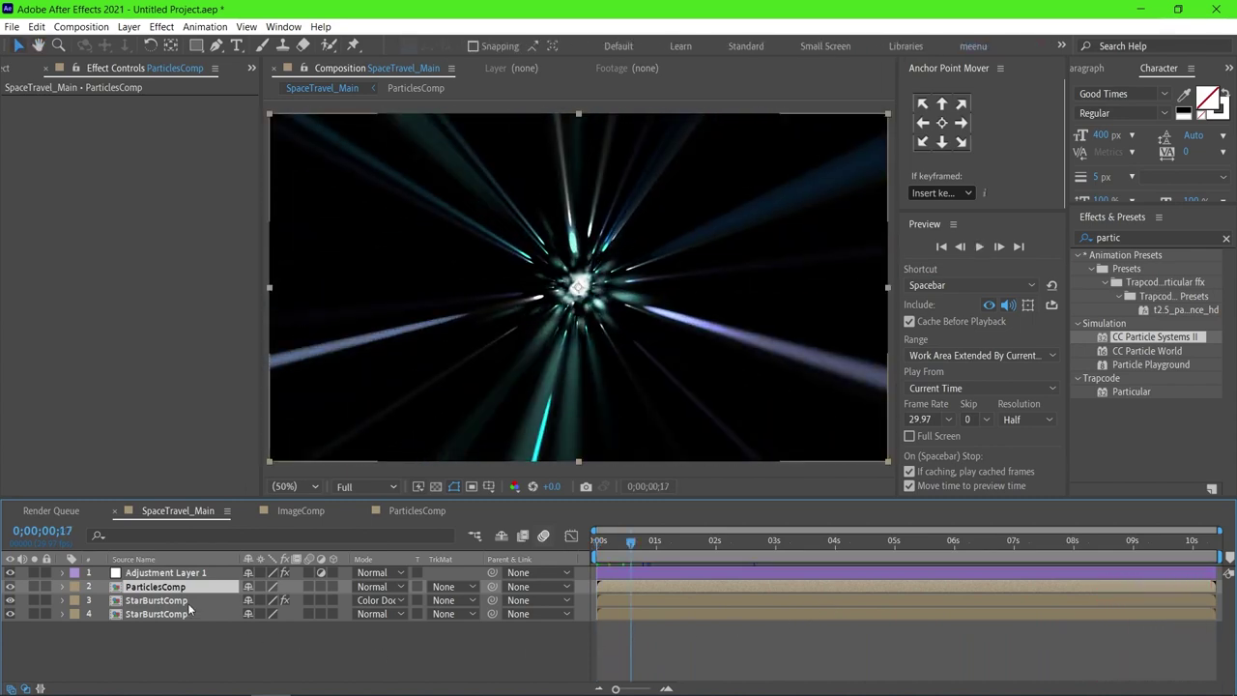
Step: Add a new adjustment layer from the timeline's New menu and drag Adjustment Layer 2 to the top
right_click(201, 640)
mouse_move(367, 488)
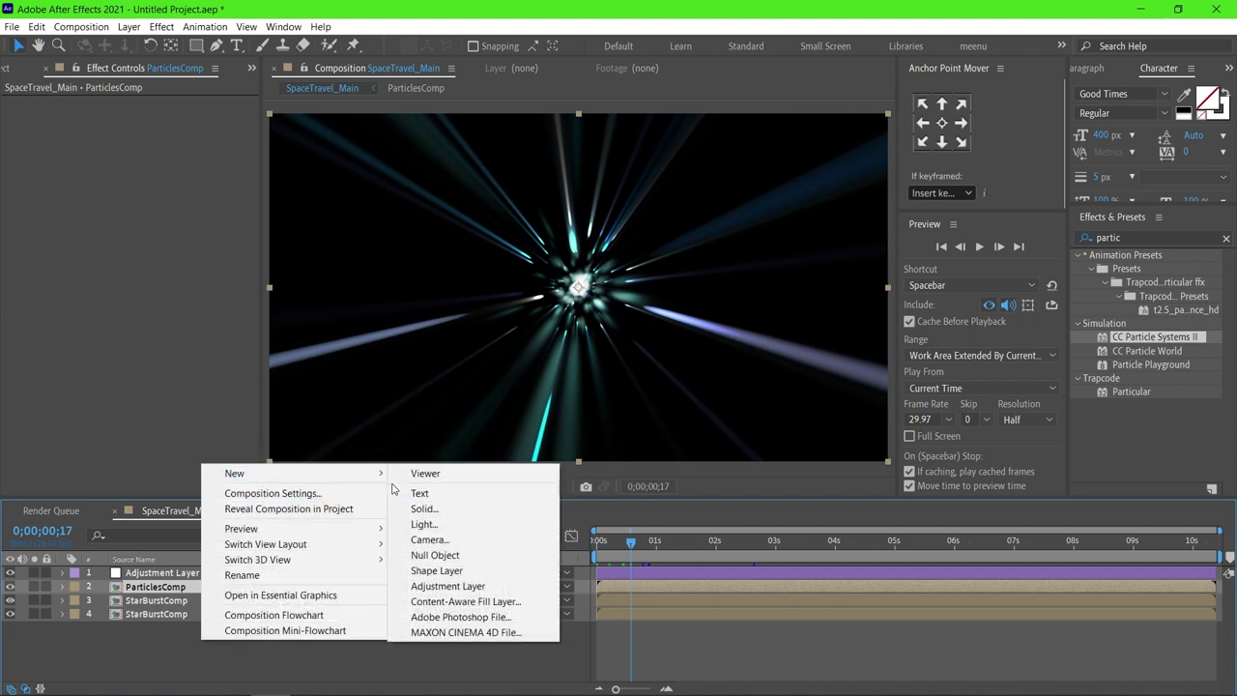
left_click(447, 586)
left_click_drag(217, 586, 221, 574)
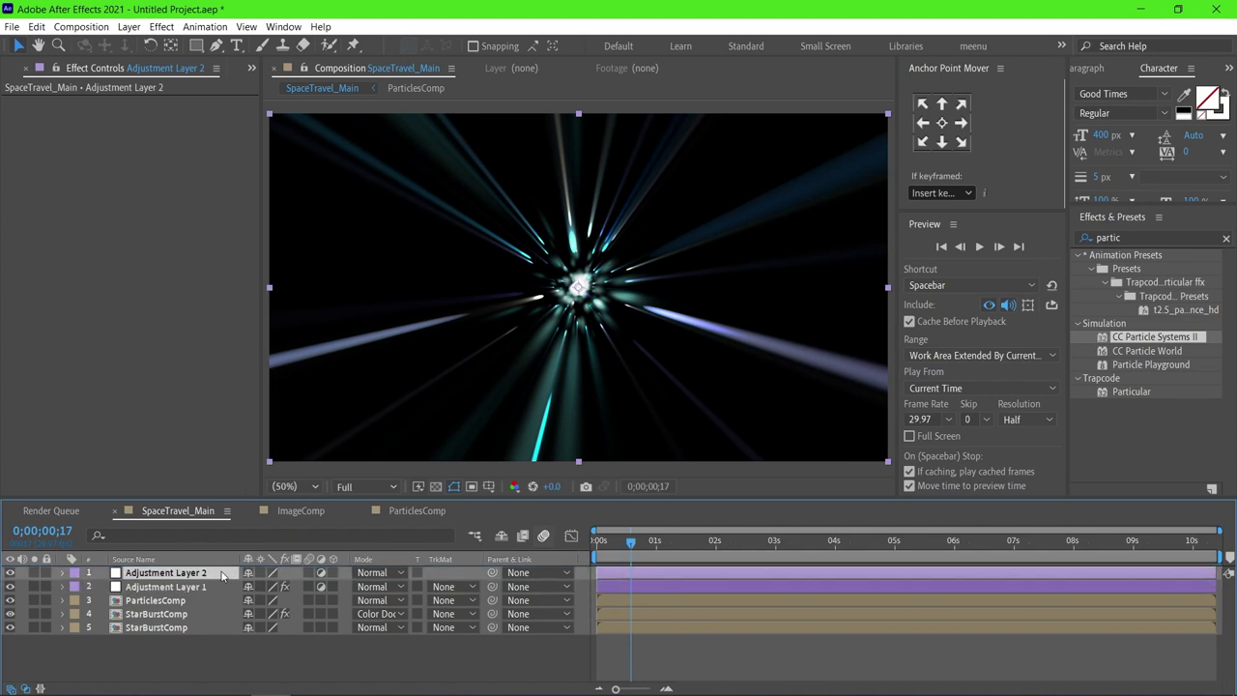
left_click(1225, 239)
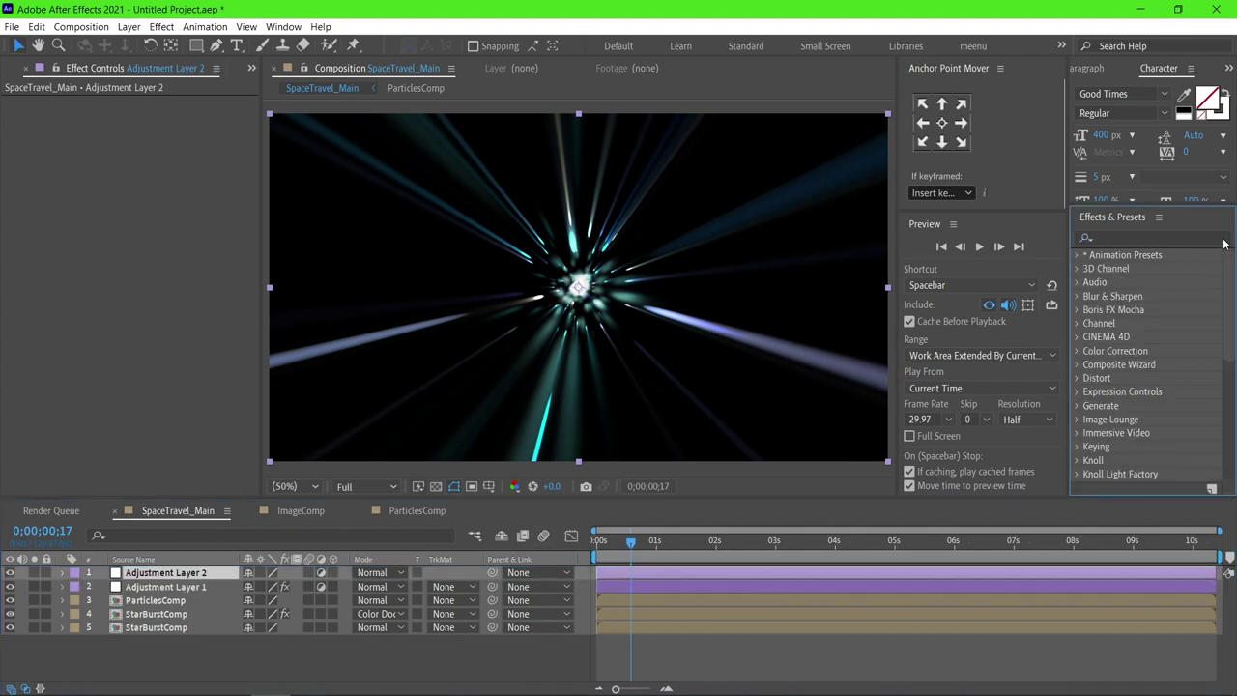
Step: Search 'rgb' and apply CC Threshold RGB to Adjustment Layer 2
left_click(1136, 237)
type("rgb")
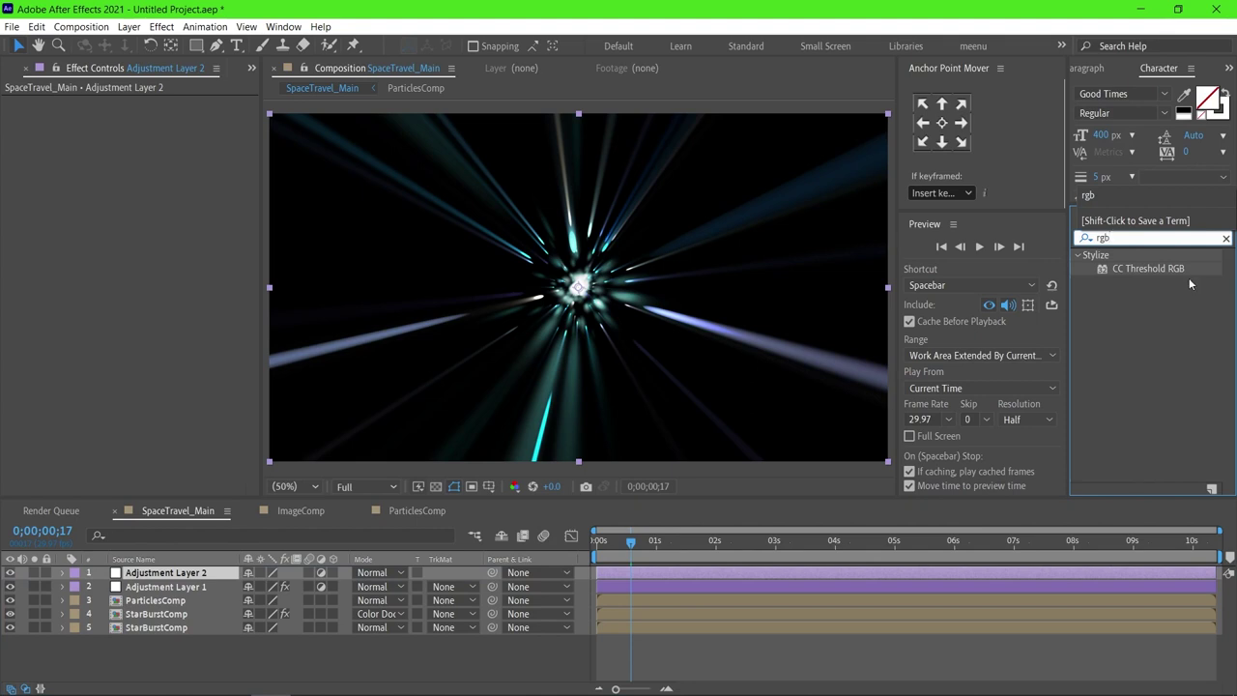
double_click(1180, 268)
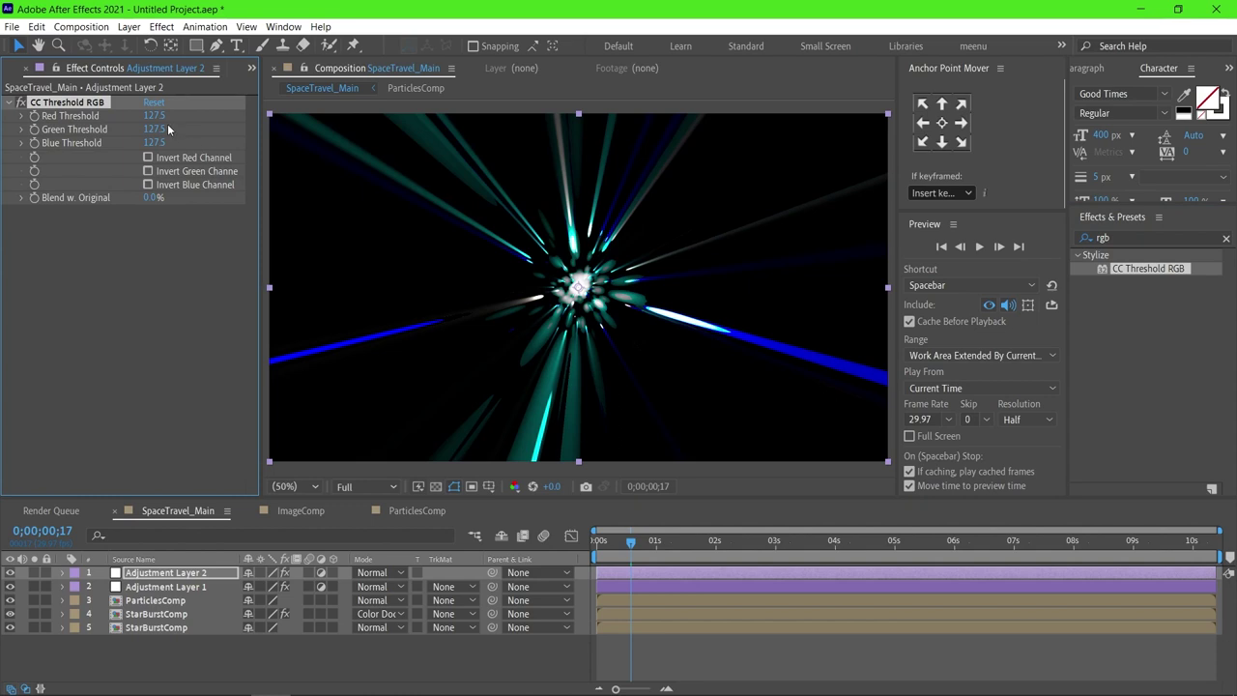
Step: Set thresholds to Red 63.7, Blue 204.0, Green 125.0 and Blend w. Original to 44%
left_click_drag(156, 115, 142, 115)
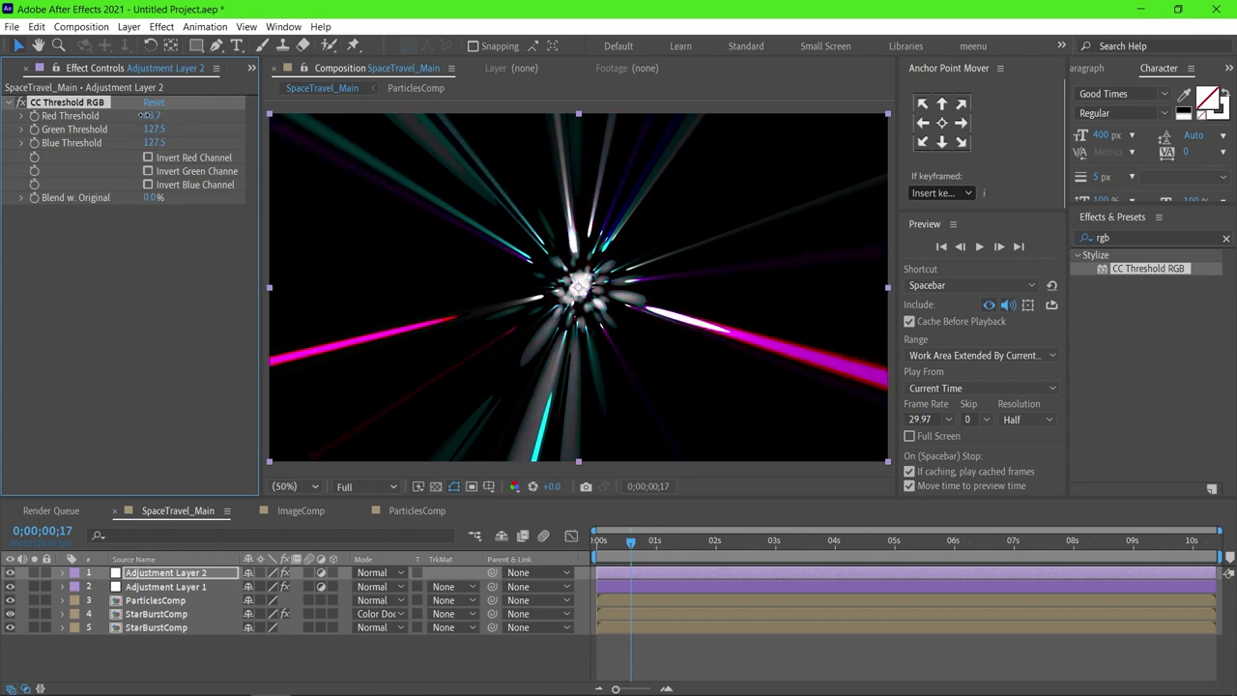
left_click_drag(154, 143, 178, 143)
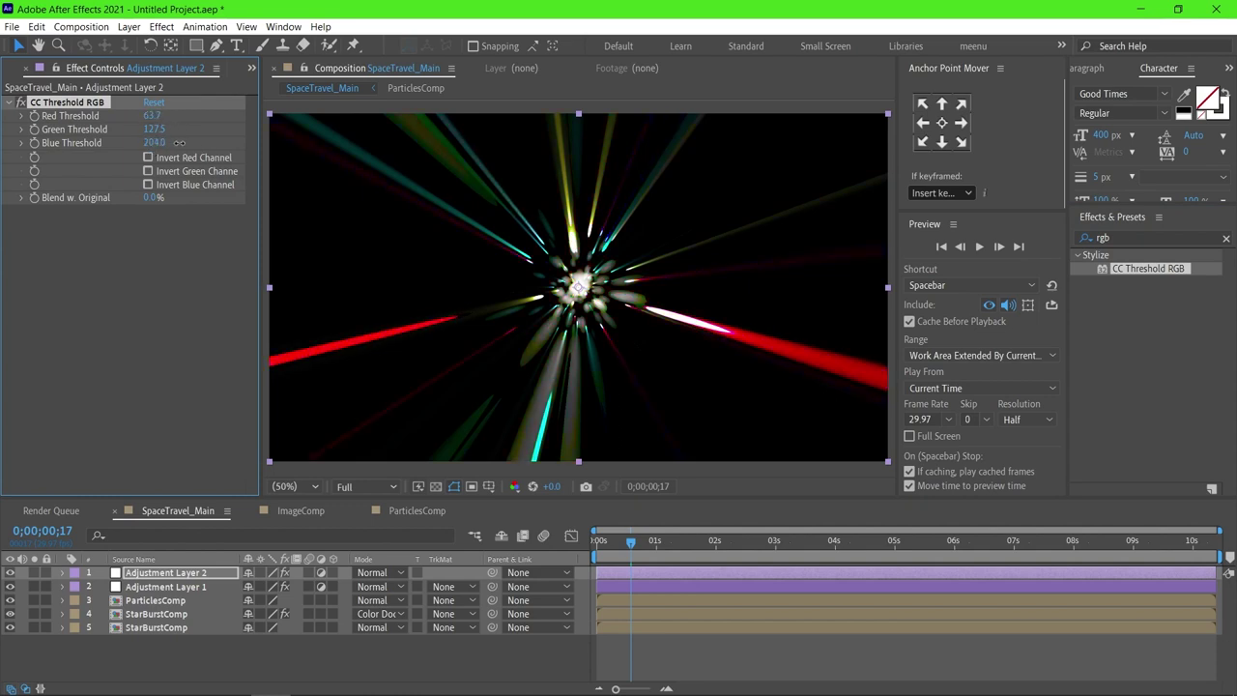
left_click_drag(155, 129, 156, 129)
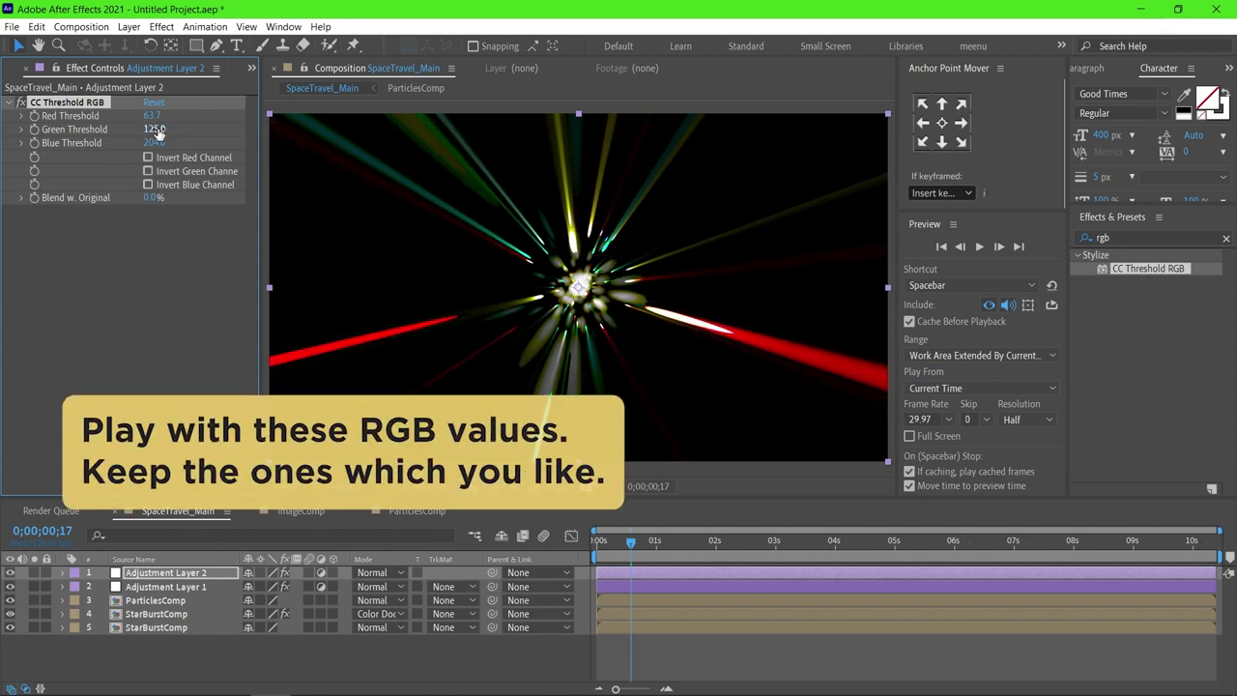
mouse_move(151, 198)
left_mouse_down()
mouse_move(202, 193)
mouse_move(180, 196)
left_mouse_up()
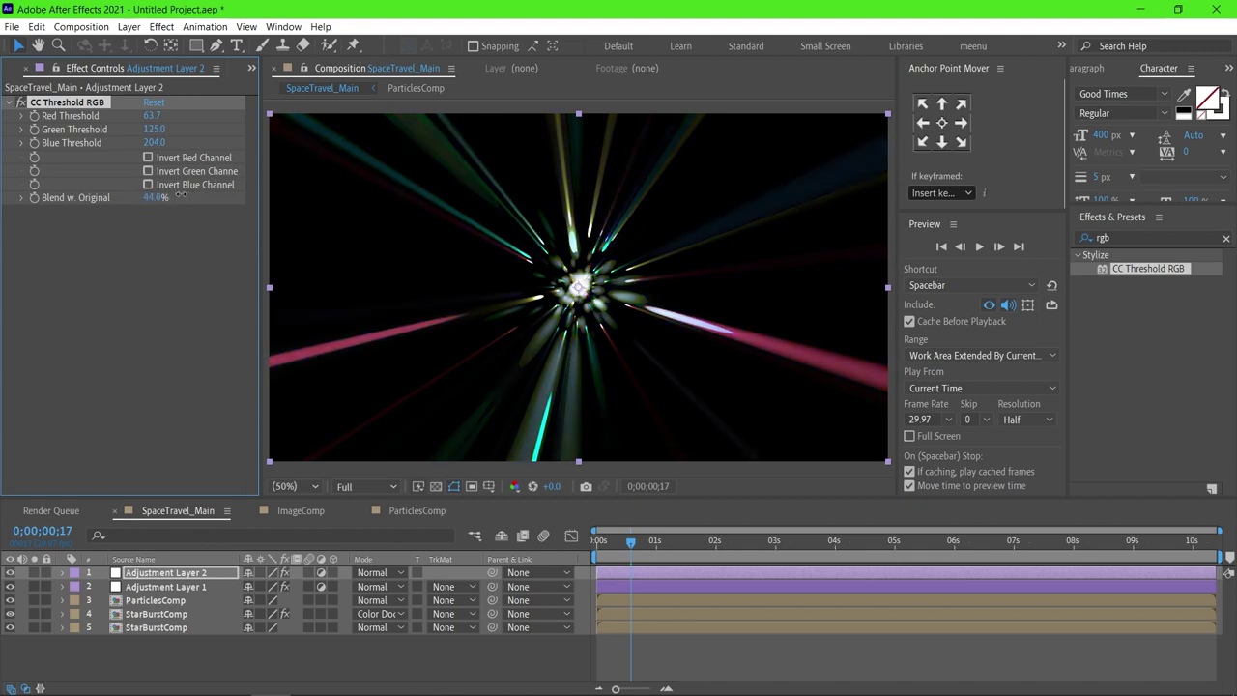
left_click_drag(610, 540, 579, 536)
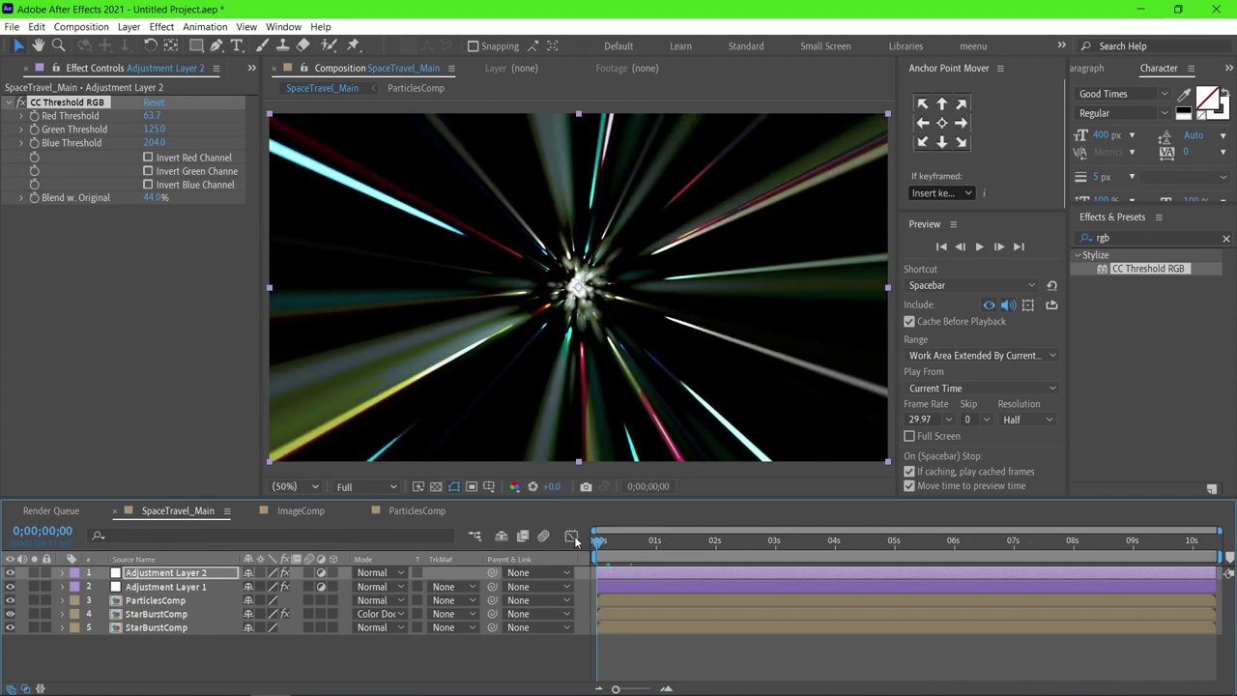
Step: Preview the colour-tinted warp, stopping at 0;00;02;15, then select the bottom StarBurstComp layer
key("space")
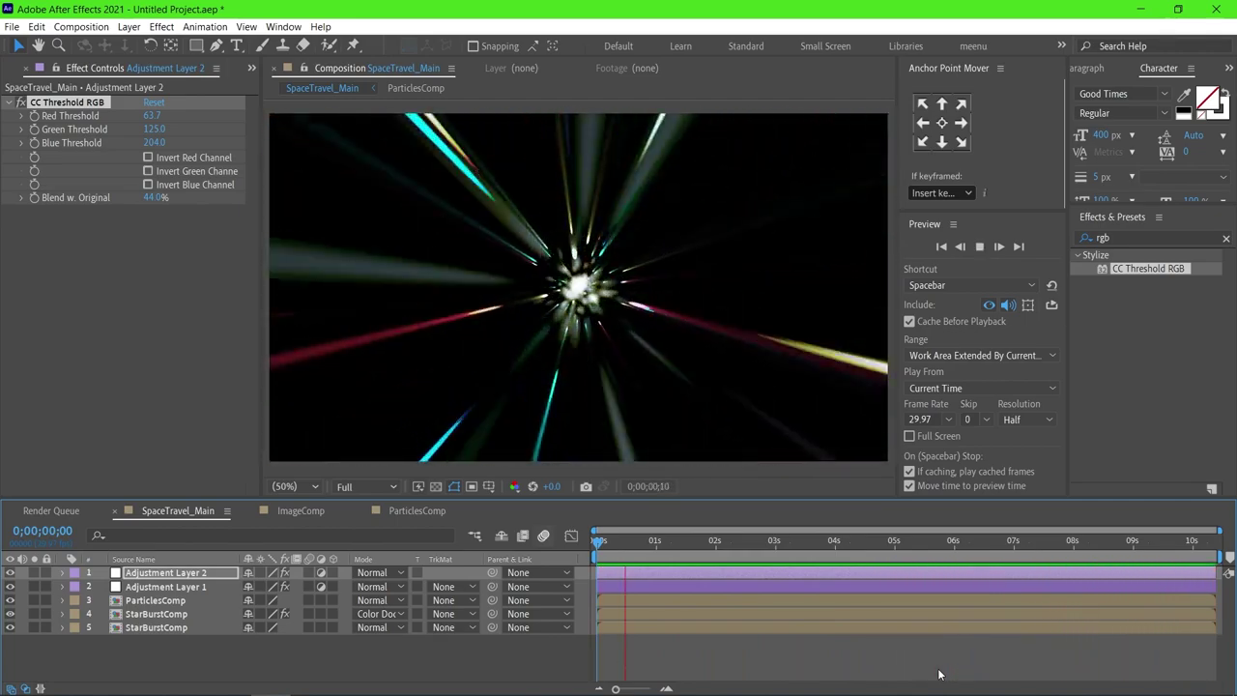
key("space")
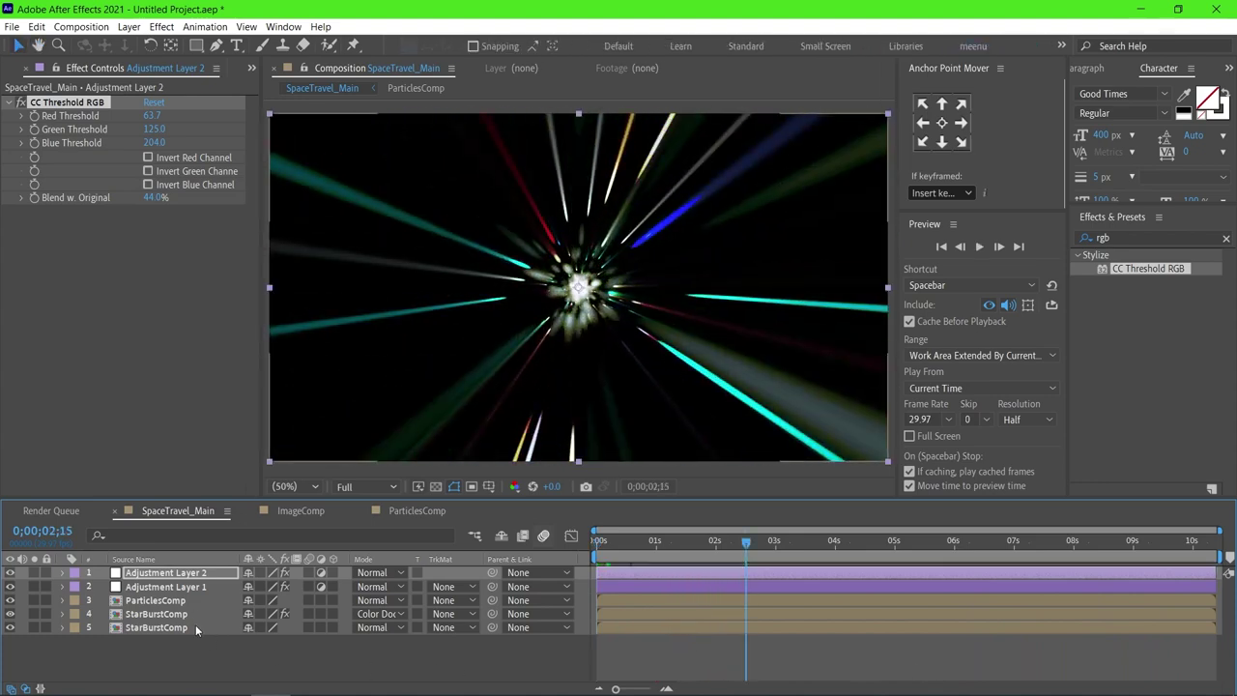
left_click(195, 629)
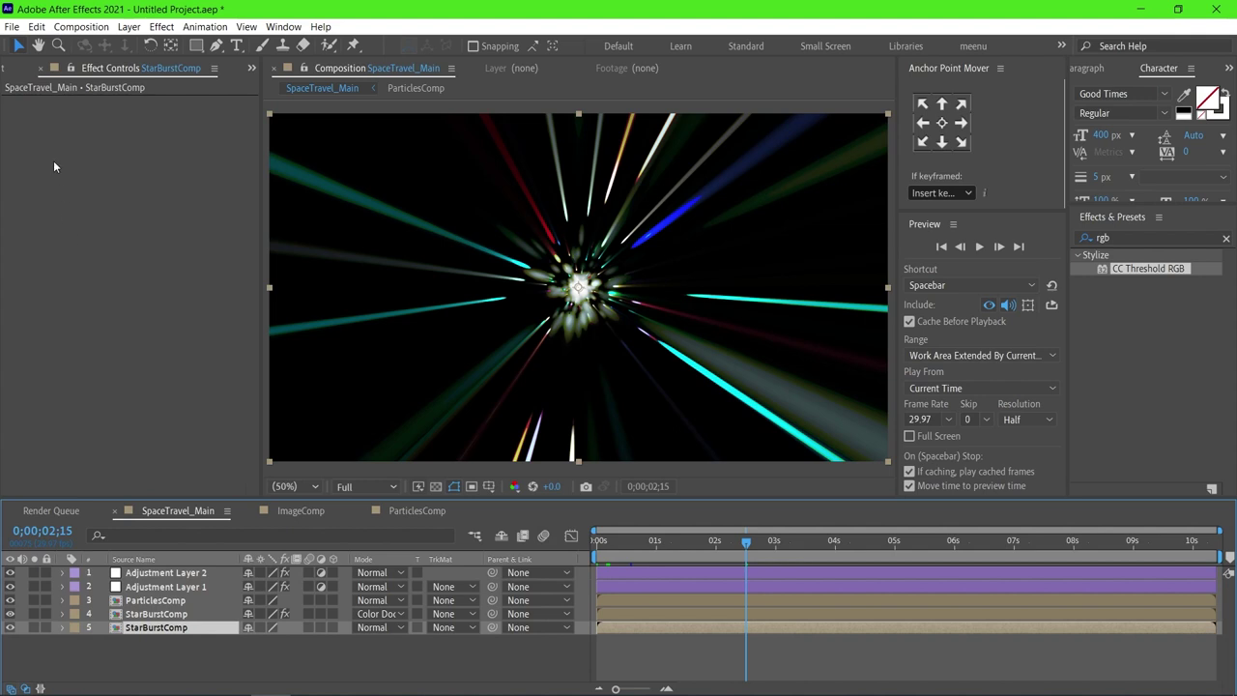
left_click(37, 27)
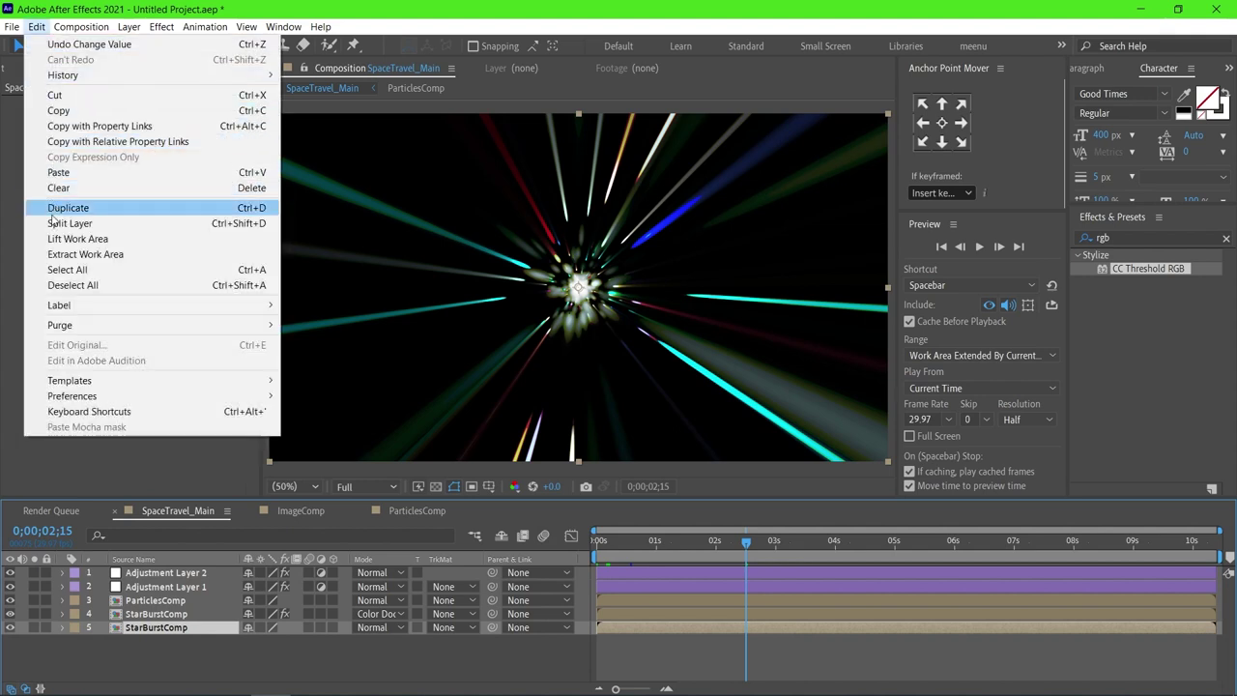
Step: Duplicate StarBurstComp layer 5 and slide the copy earlier along the timeline
left_click(52, 210)
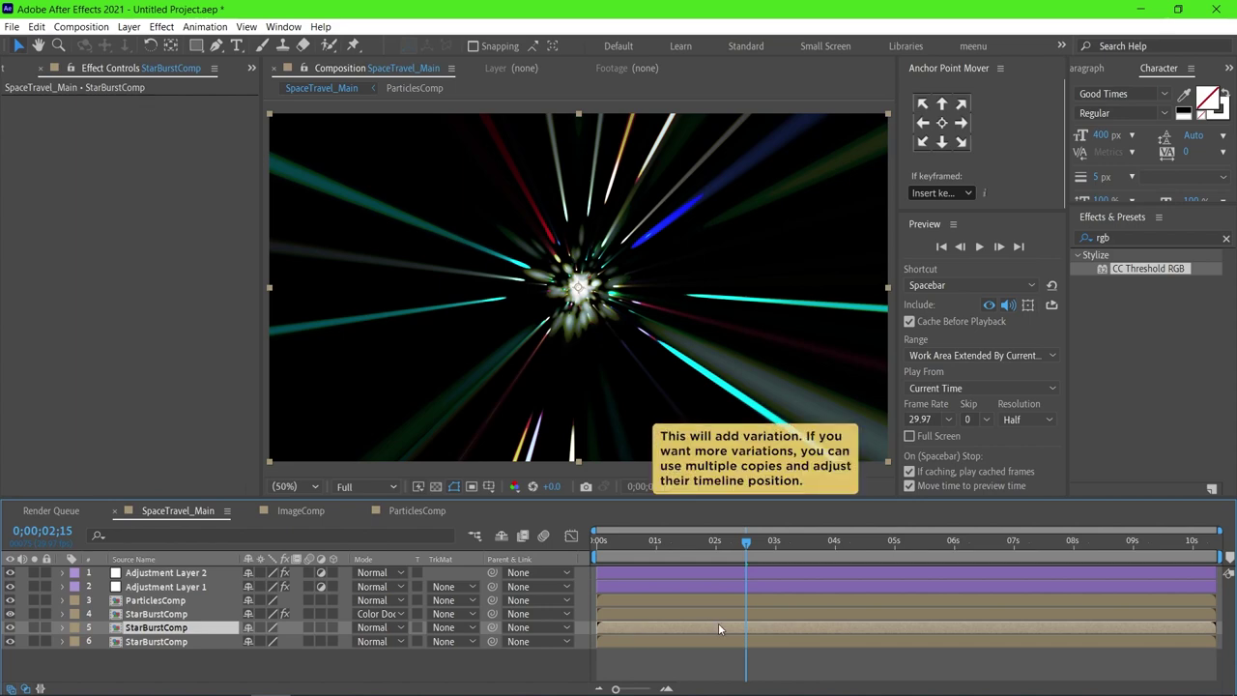
left_click_drag(719, 628, 629, 632)
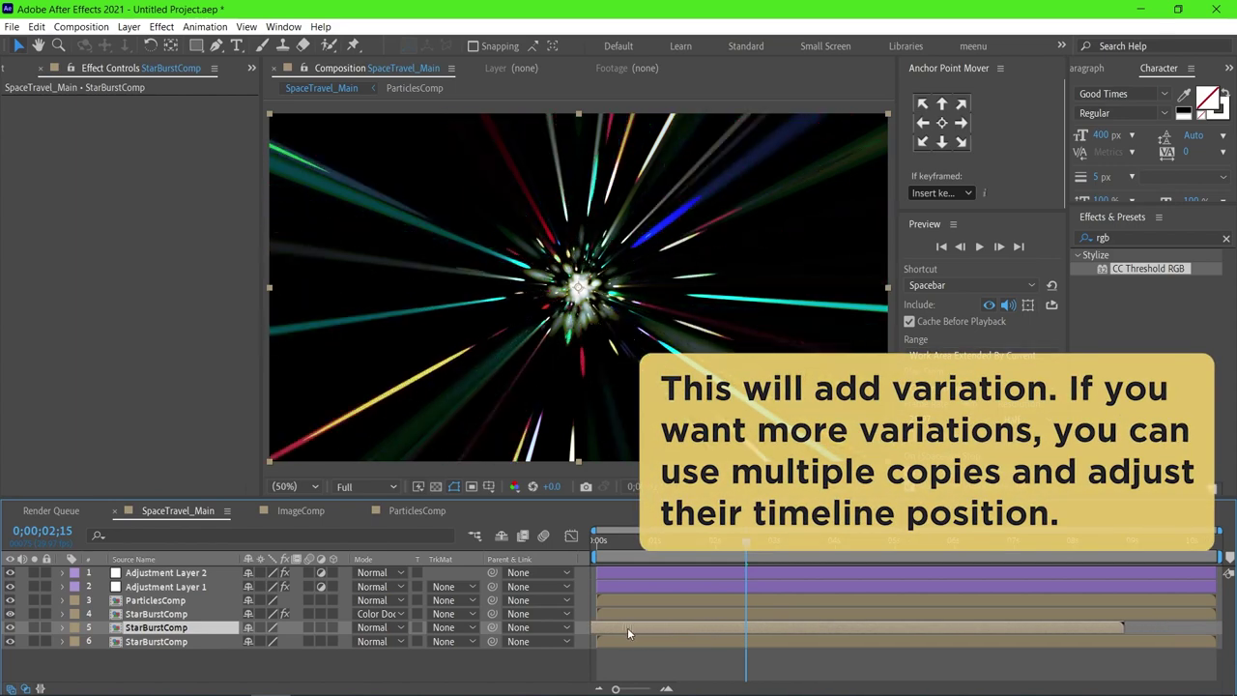
left_click_drag(629, 627, 621, 628)
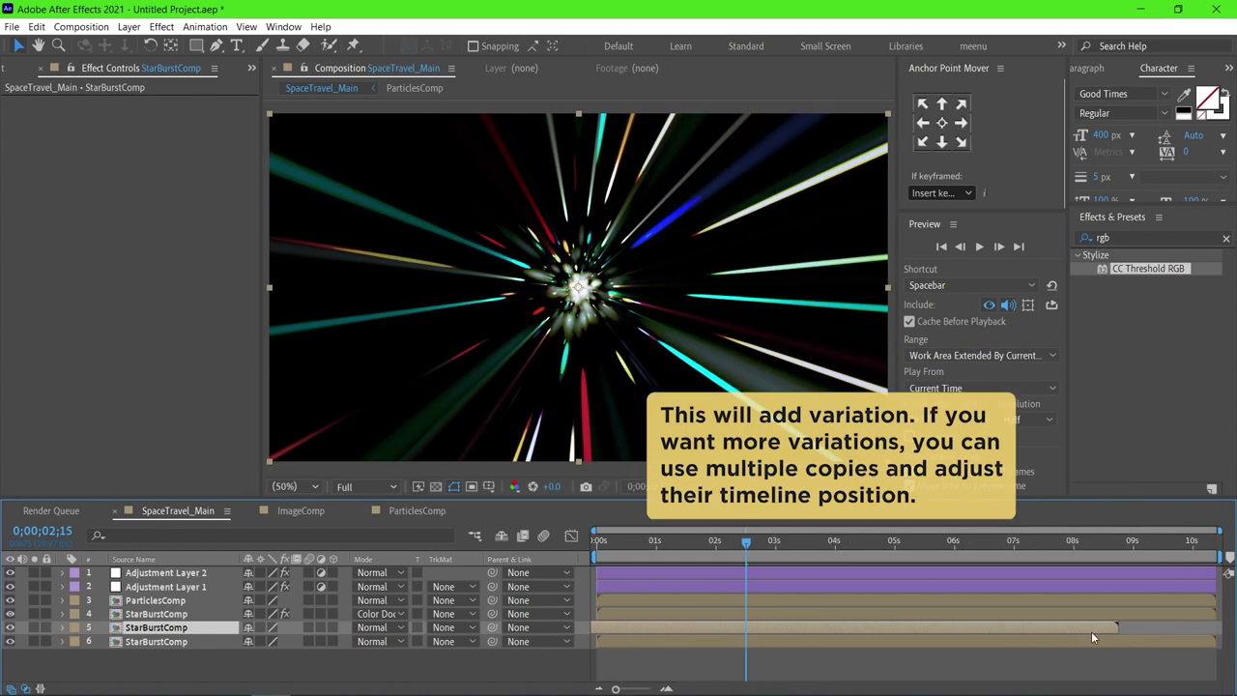
double_click(1096, 629)
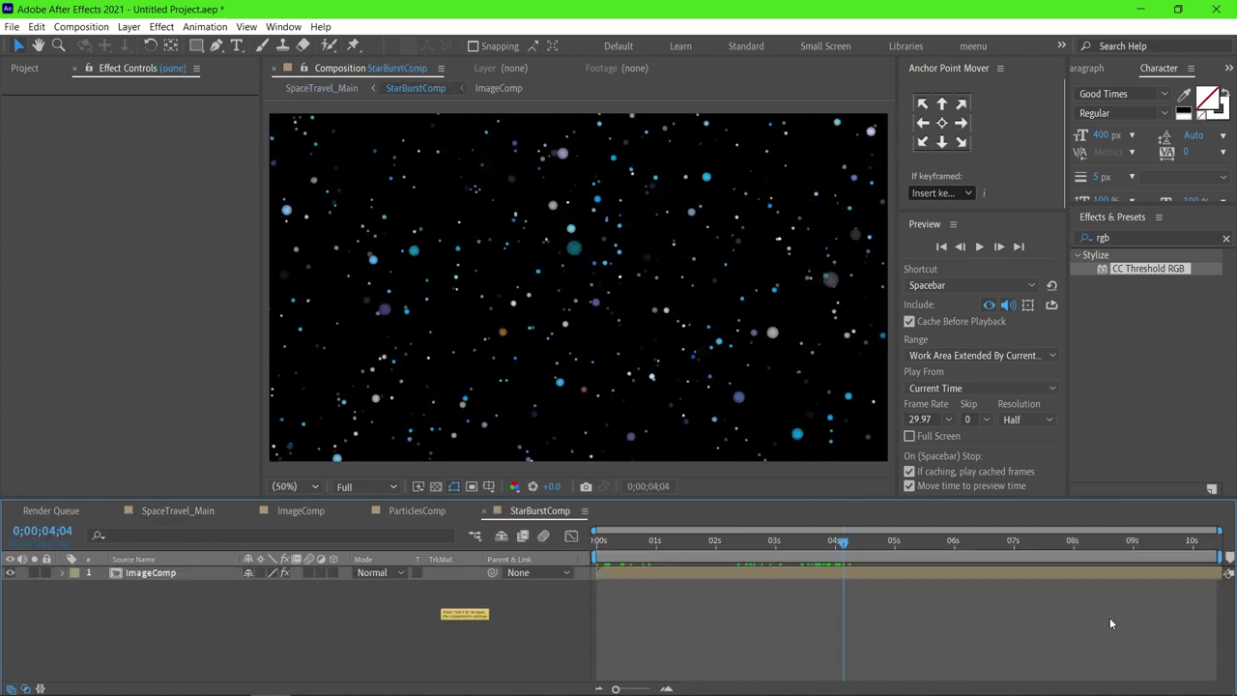
Step: Change StarBurstComp's duration from 0;00;10;12 to 0;00;15;12 in Composition Settings
key("ctrl+k")
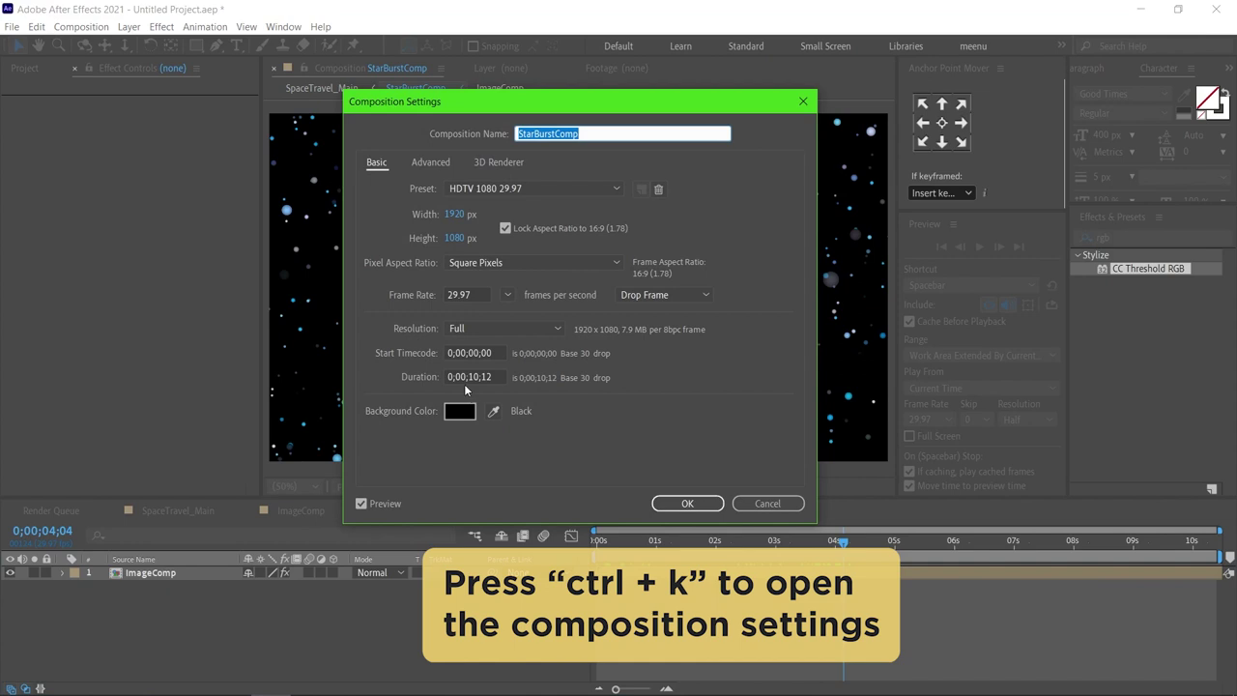
left_click(475, 377)
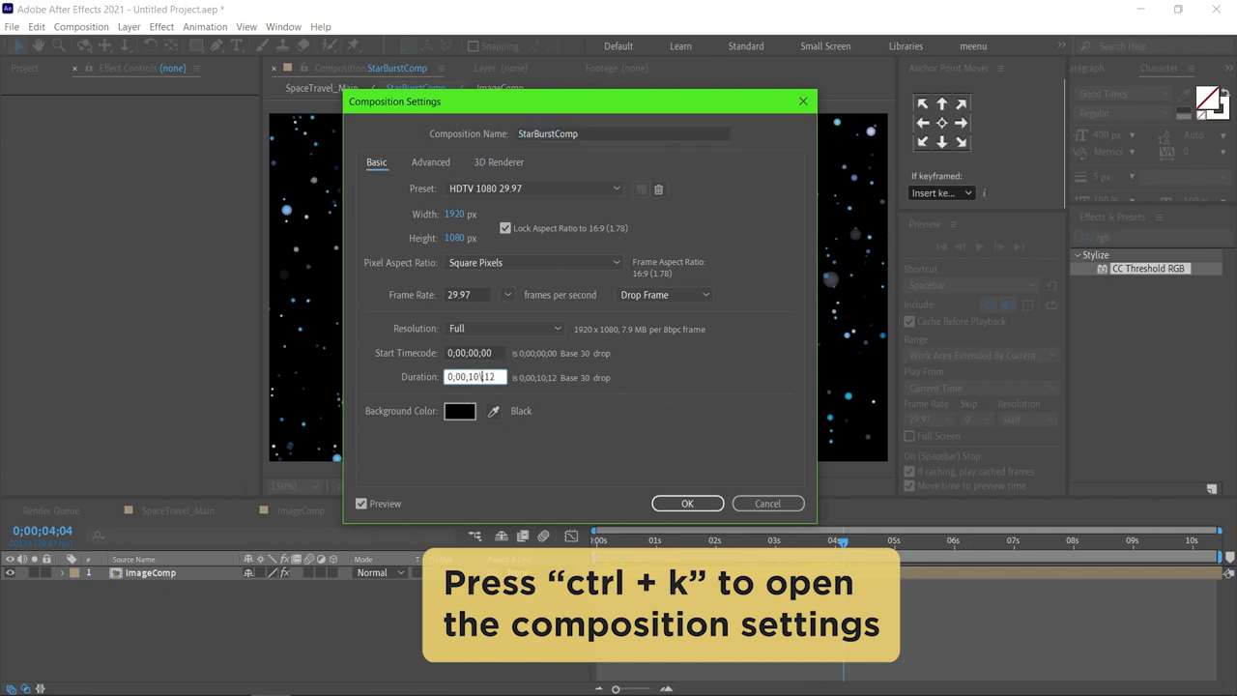
key("BackSpace")
type("5")
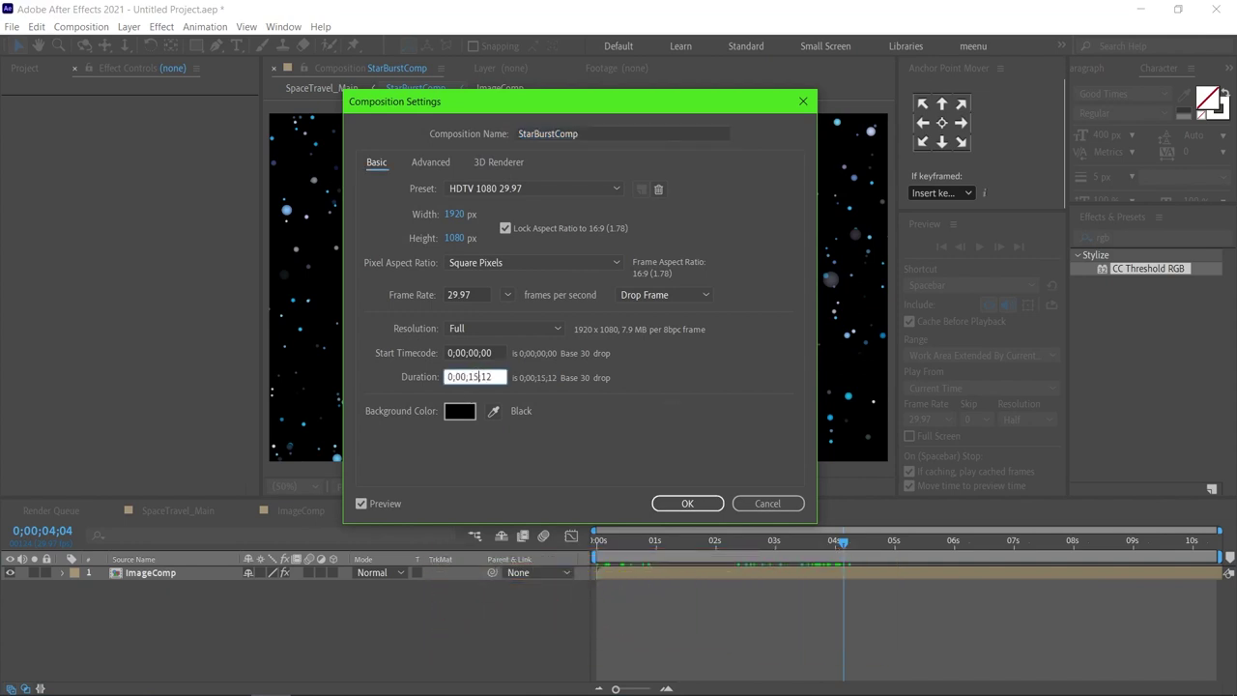
left_click(687, 502)
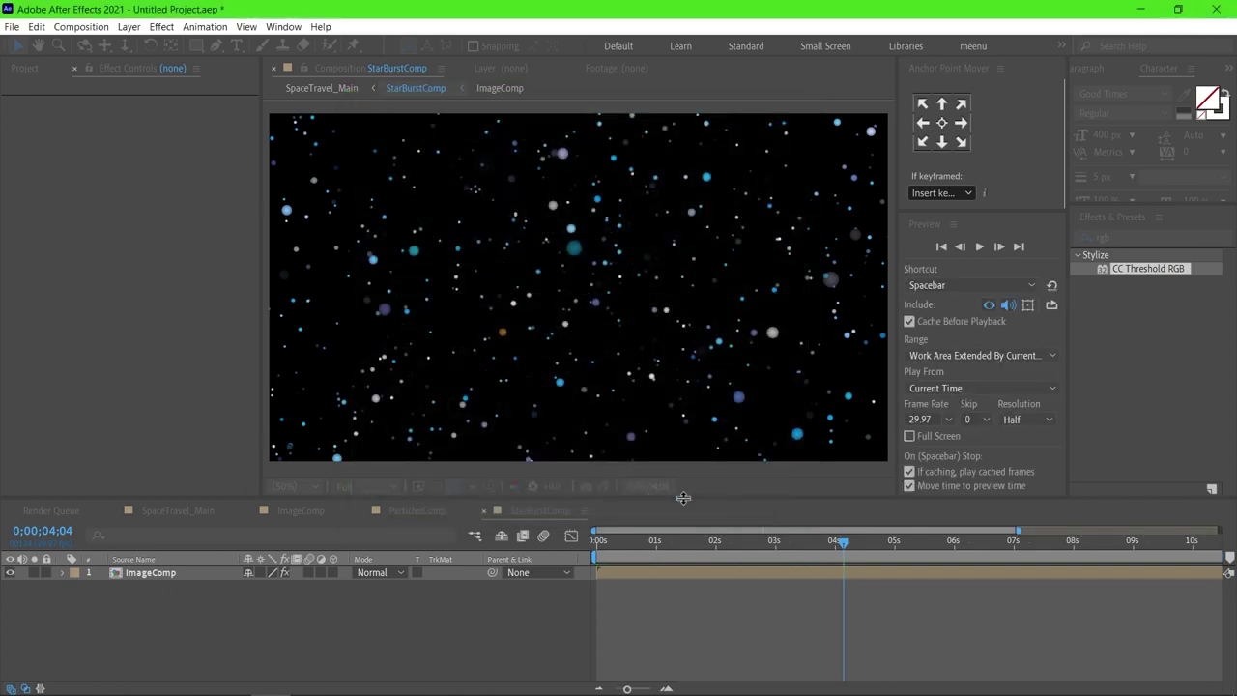
Step: In SpaceTravel_Main, extend layer 5's out point to the comp end and preview from the start
left_click(346, 89)
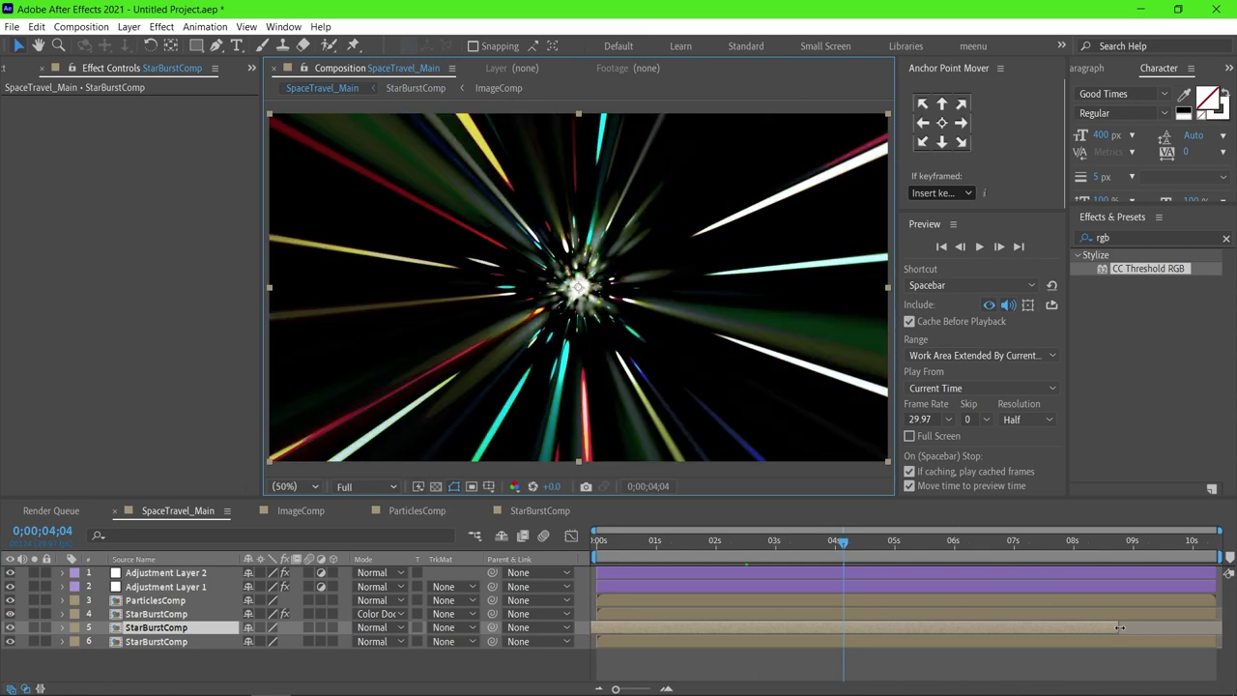
left_click_drag(1120, 627, 1232, 624)
left_click(608, 539)
key("space")
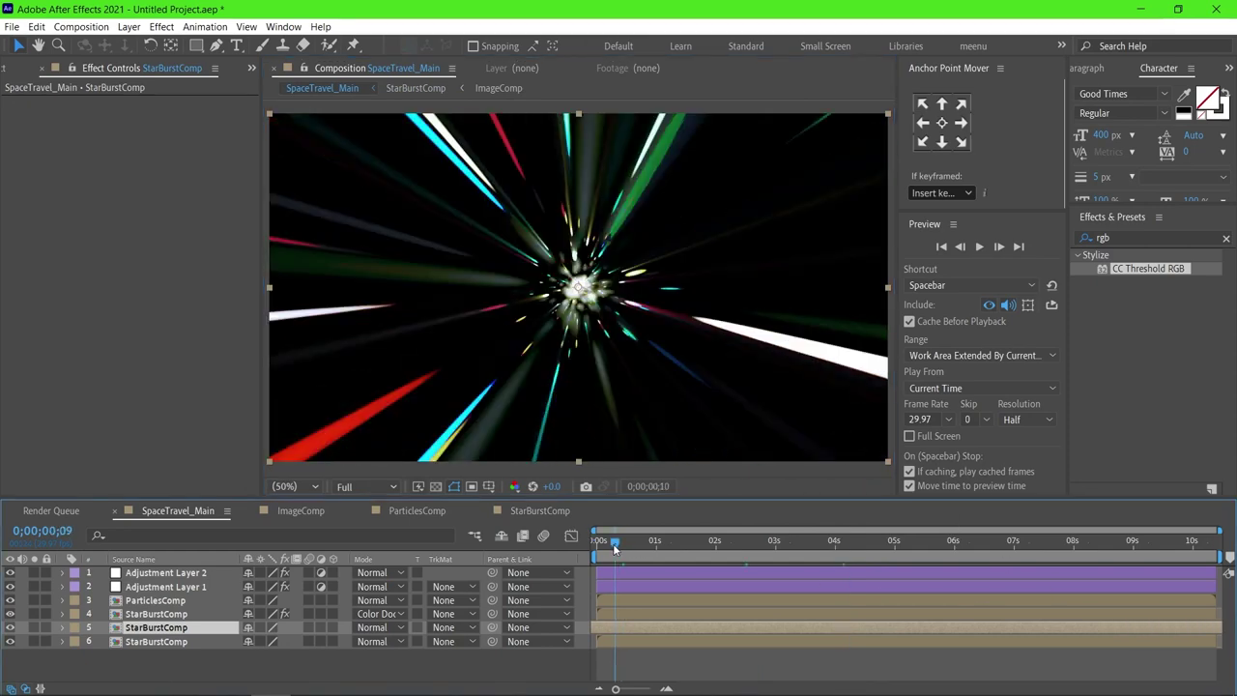